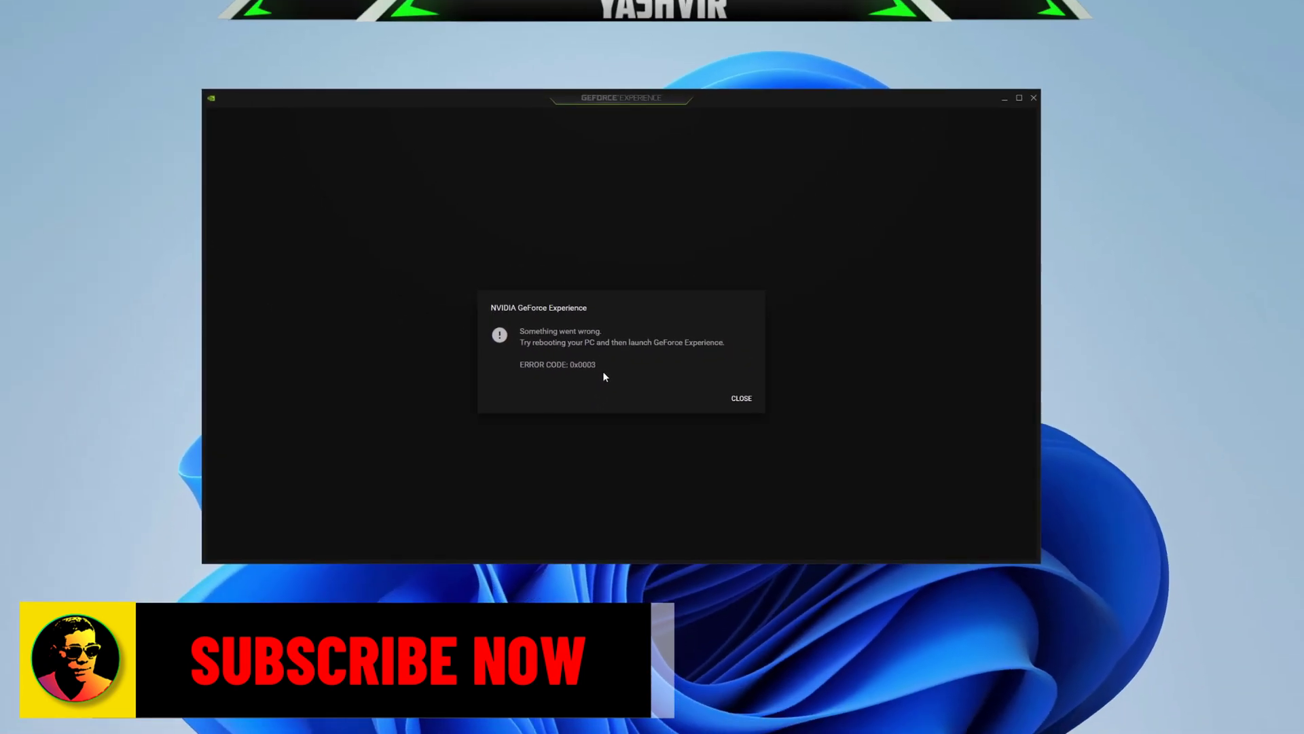
Dismiss GeForce Experience's 0x0003 error dialog with CLOSE, shutting the app.
click(729, 388)
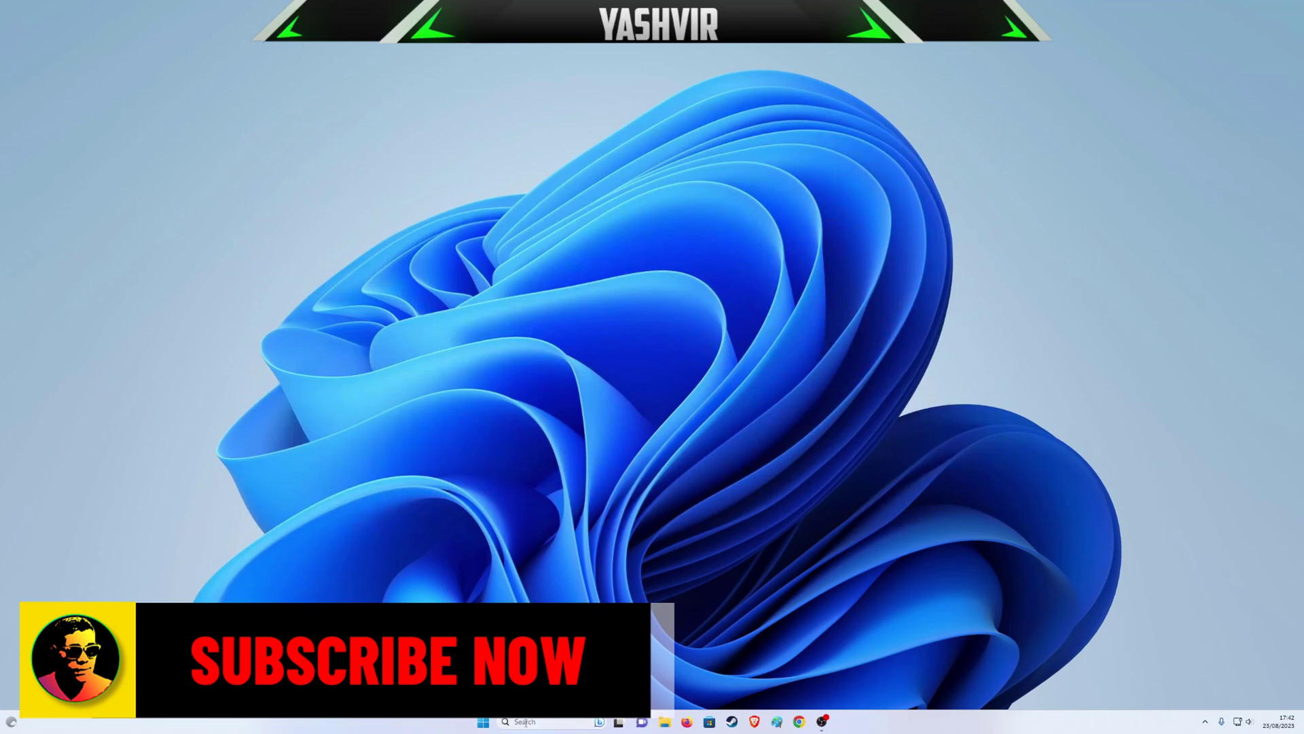
right_click(483, 721)
click(898, 351)
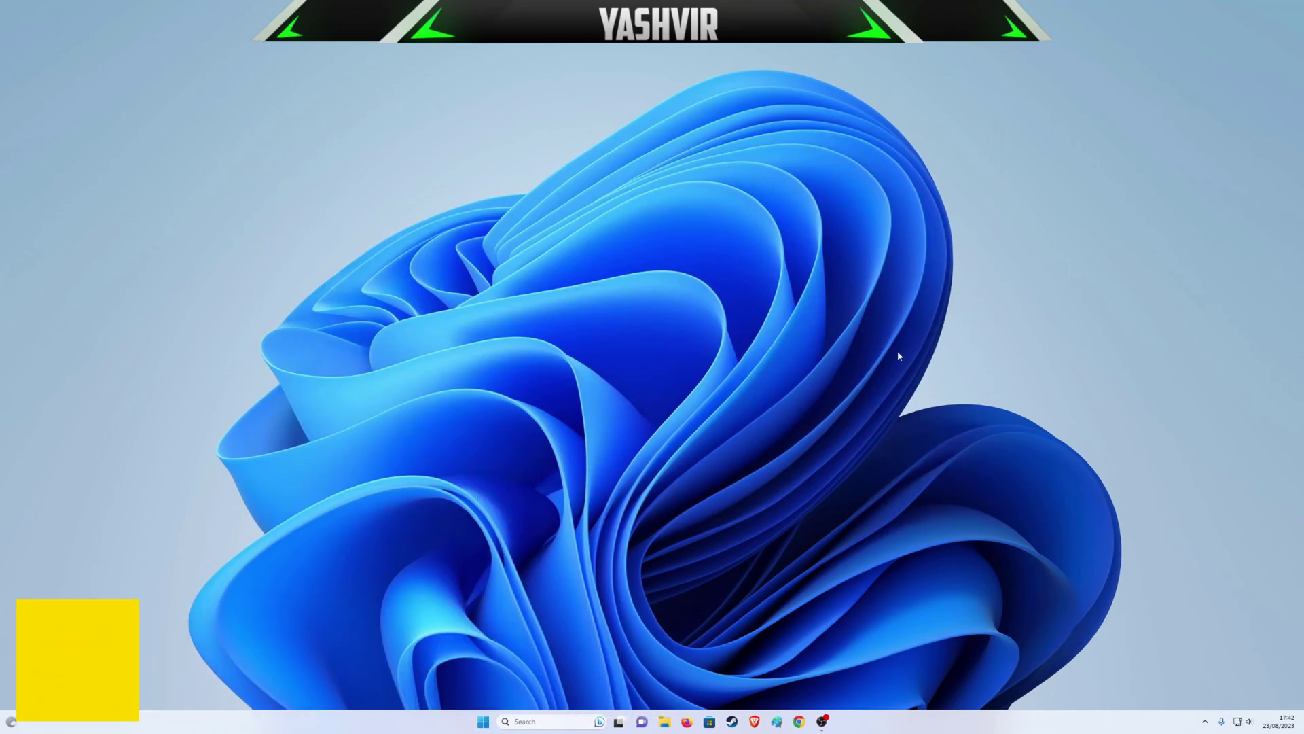
drag(204, 29, 734, 164)
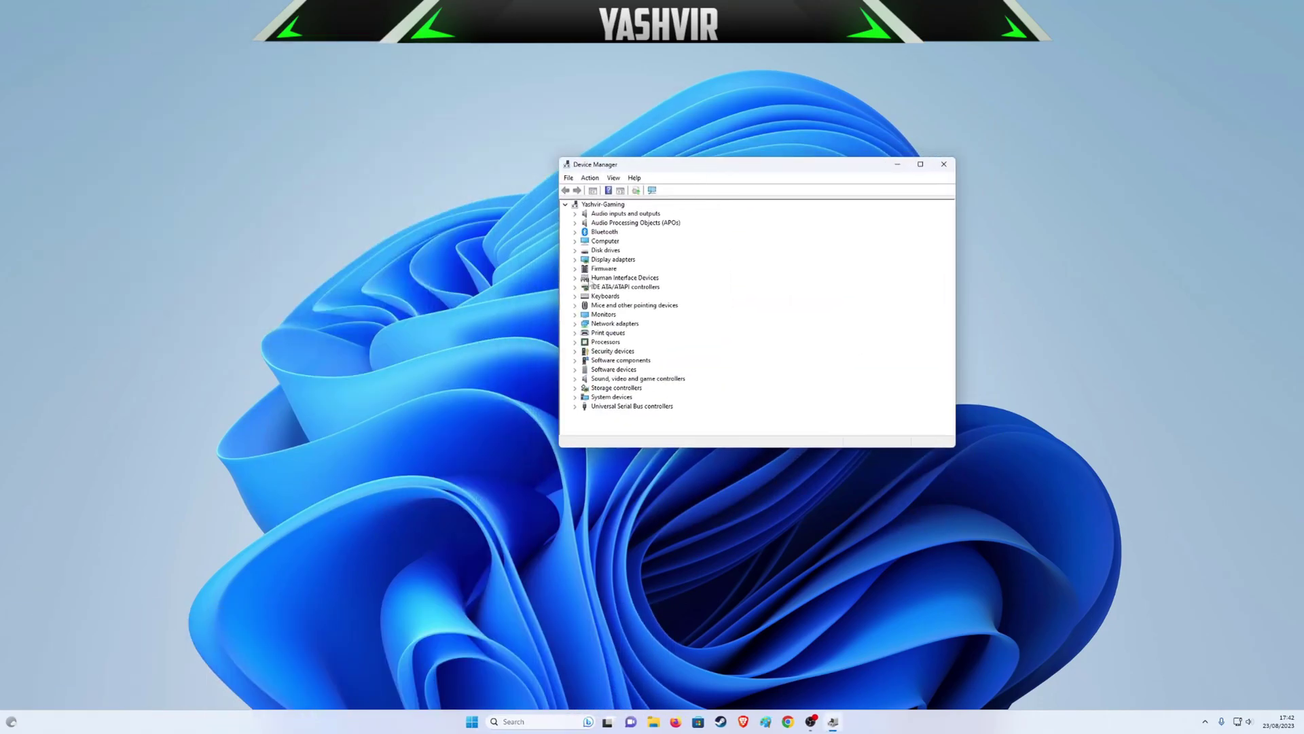
click(605, 260)
click(575, 260)
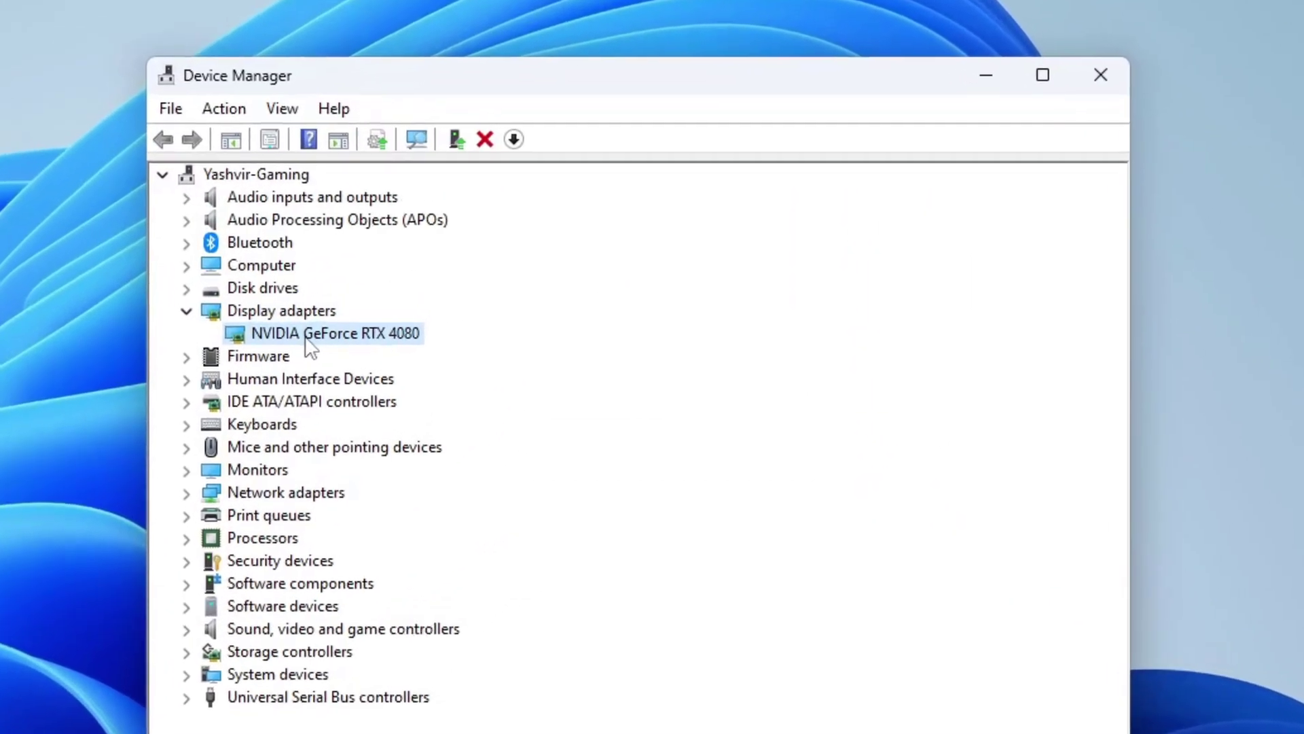
right_click(644, 269)
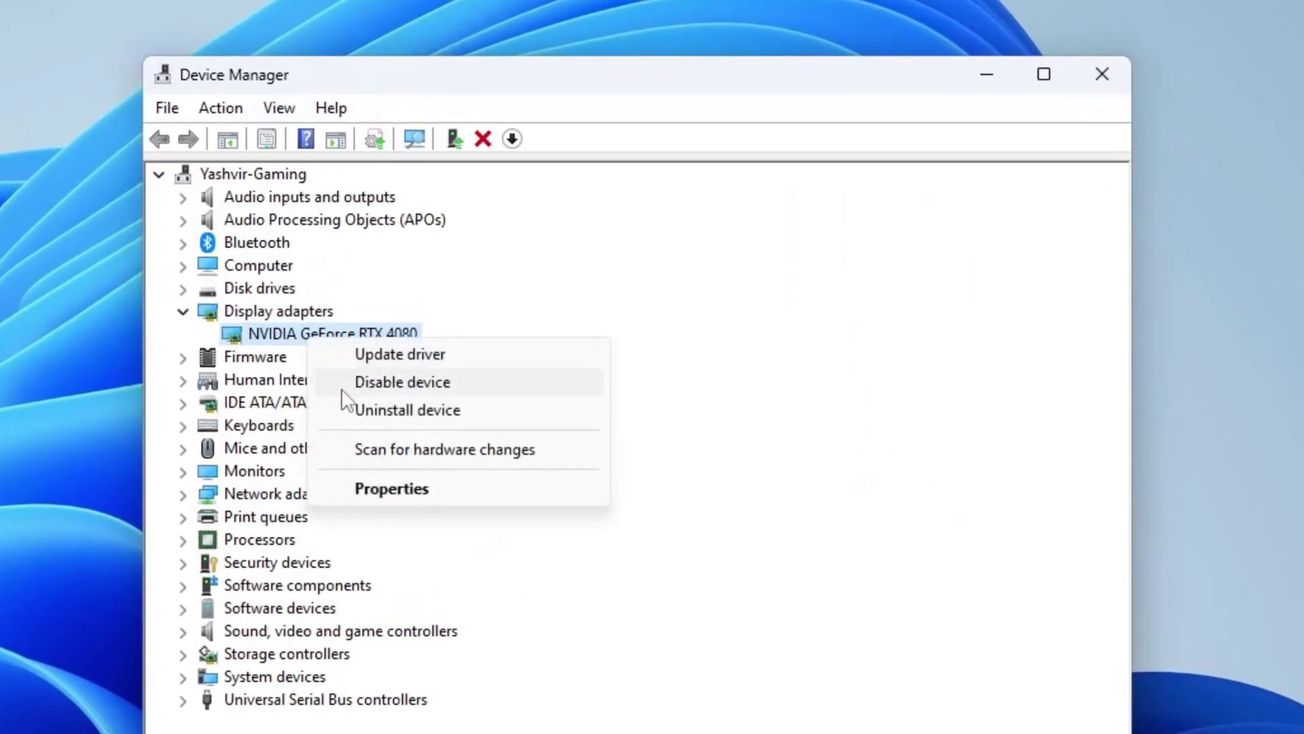
click(436, 364)
click(551, 419)
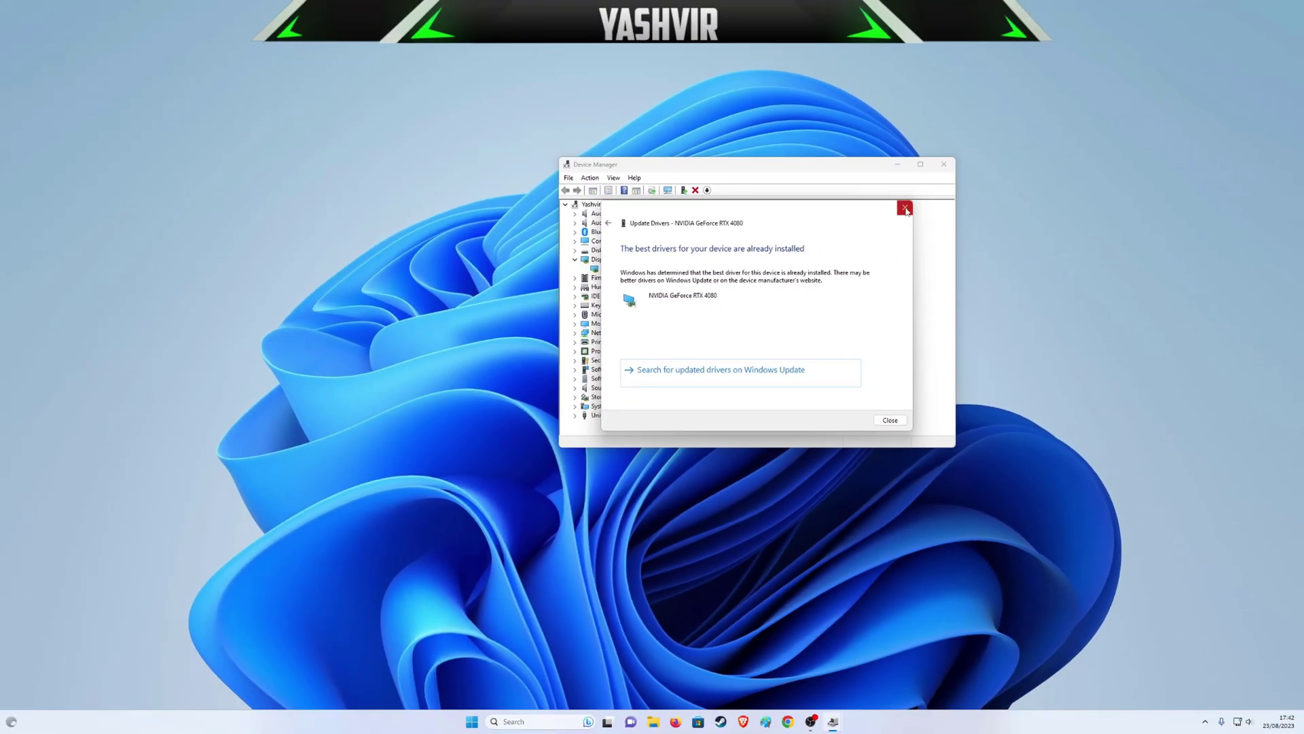
click(907, 212)
click(944, 163)
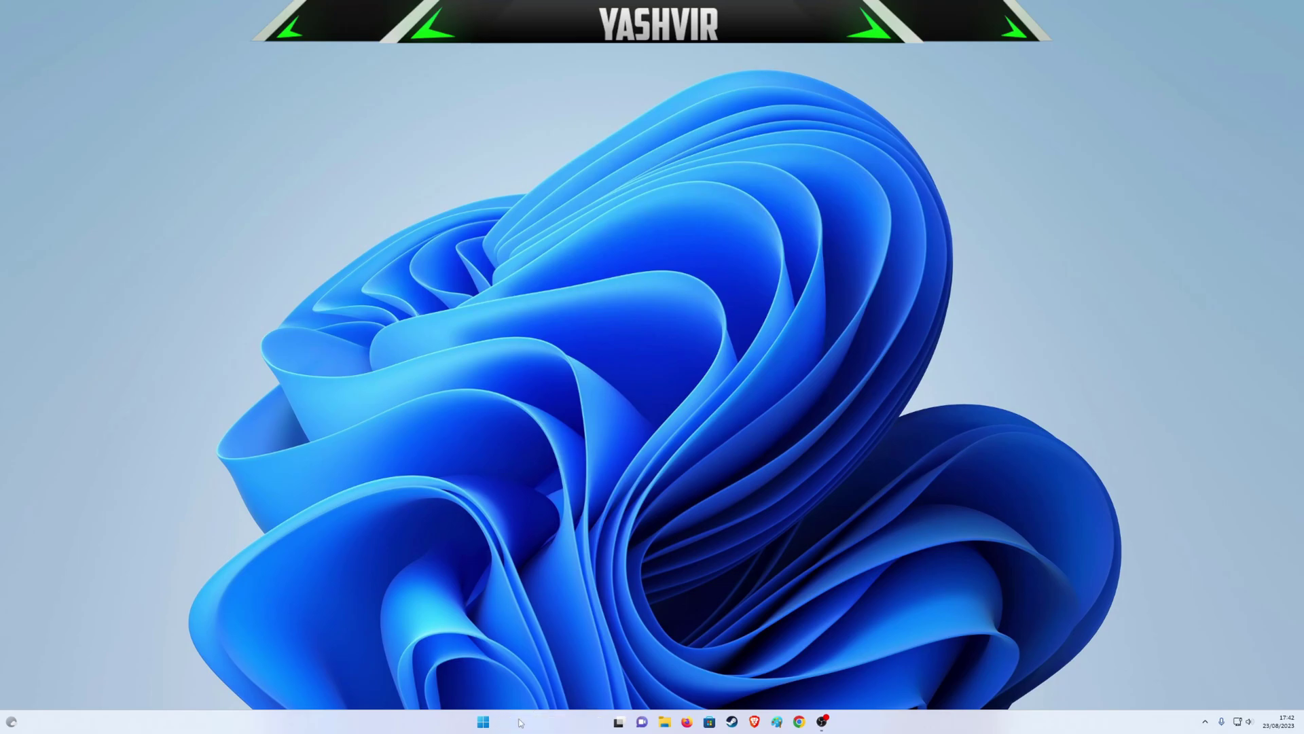
Launch the Services console via a services.msc search and focus its services list.
click(520, 722)
text(services)
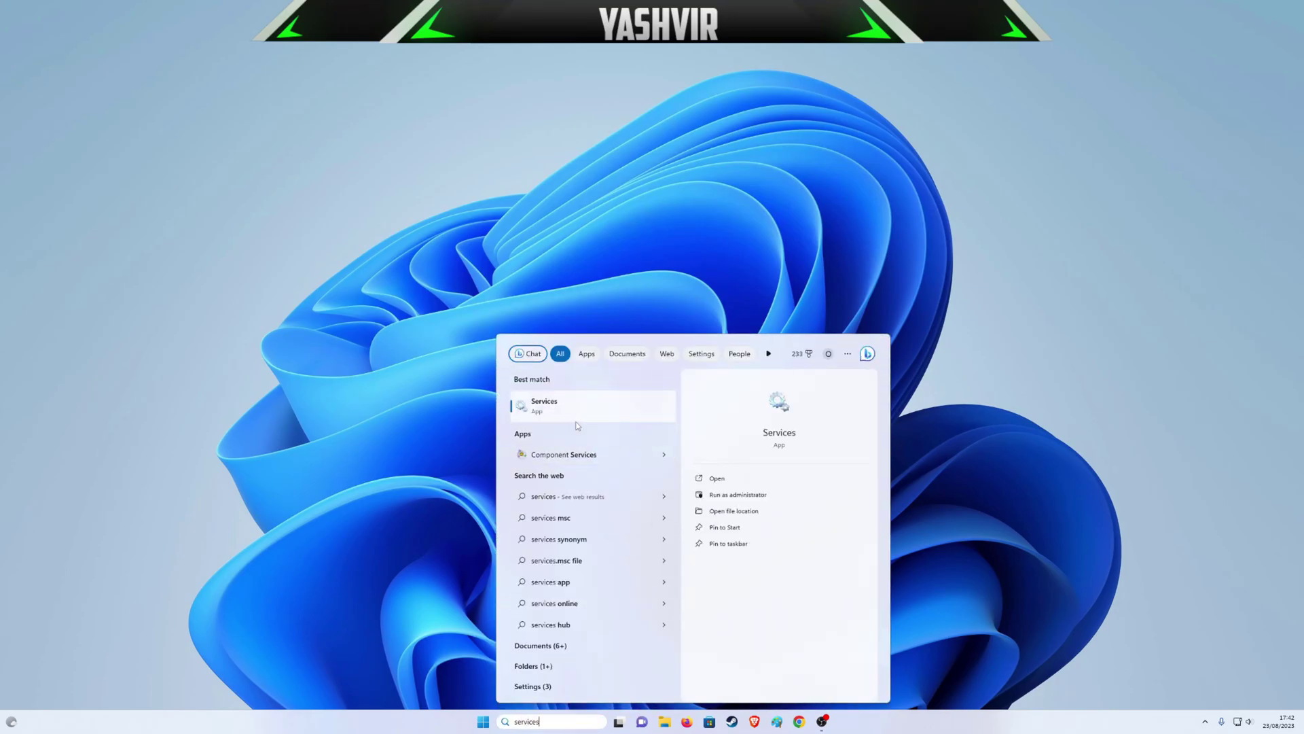
text(.msc)
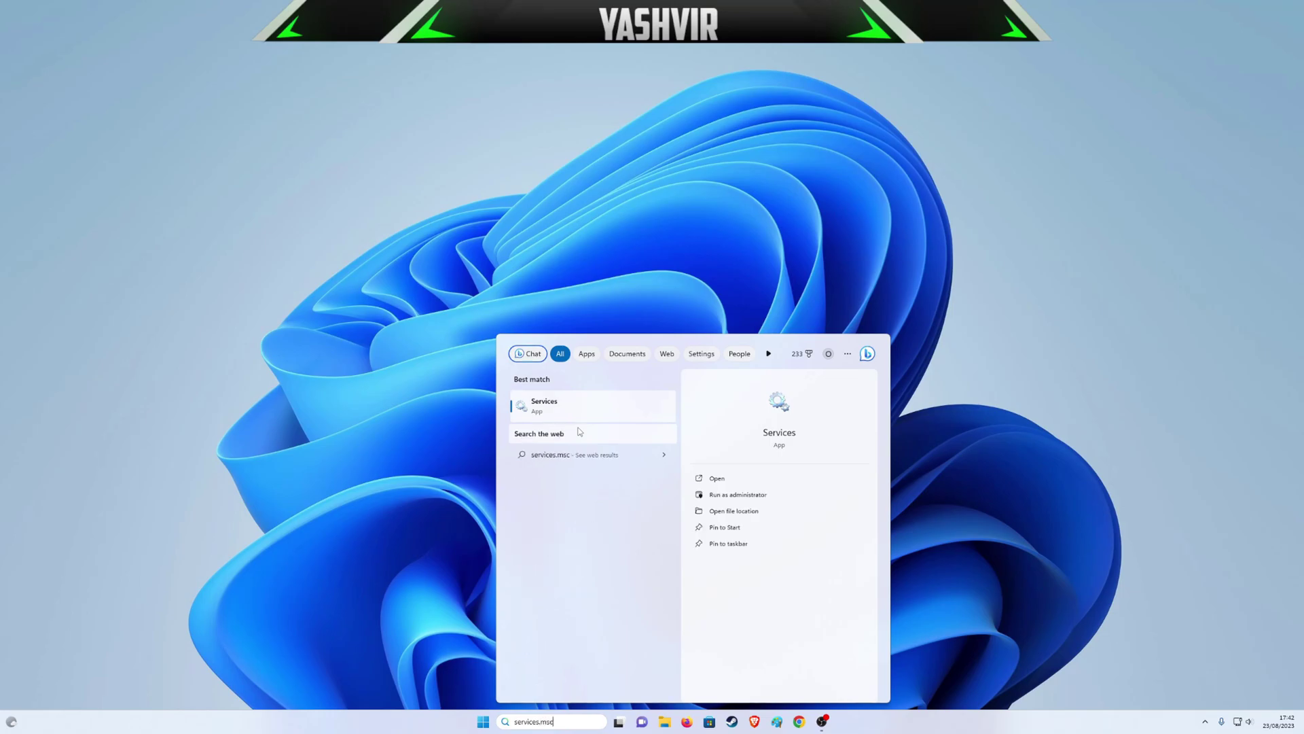
click(714, 478)
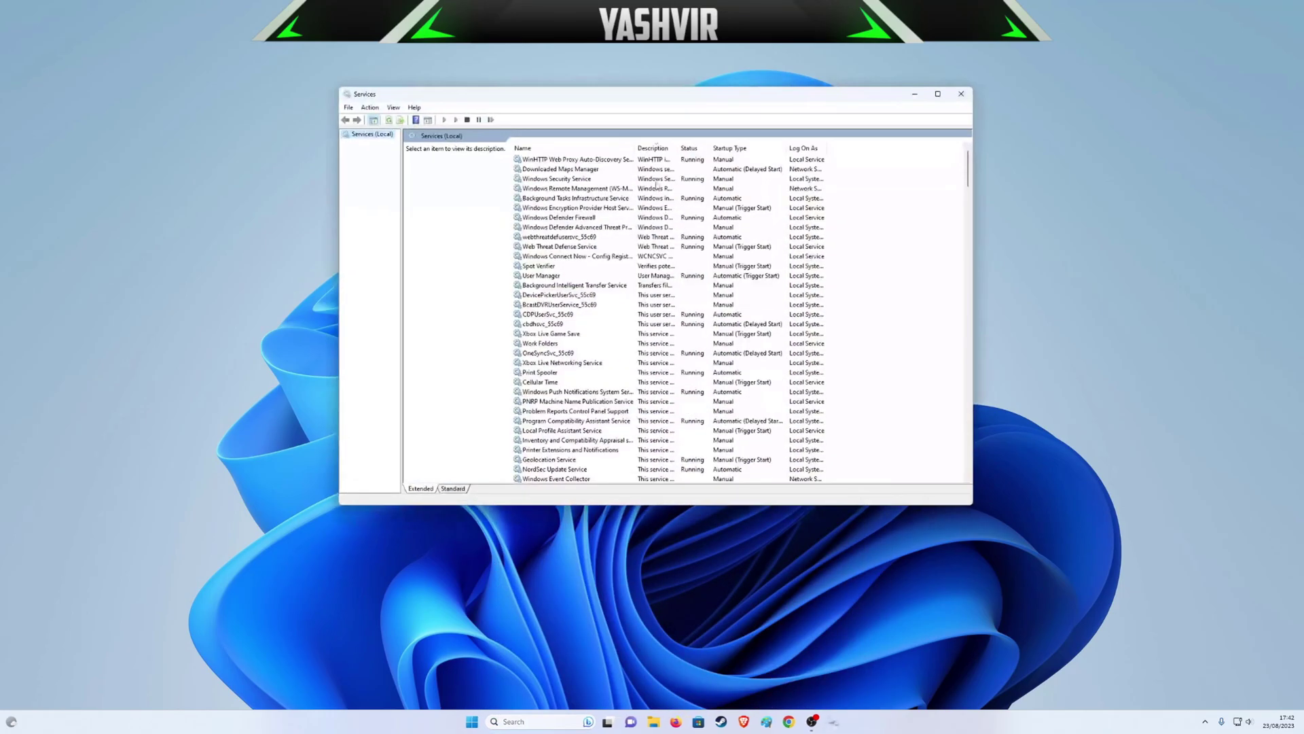
click(564, 246)
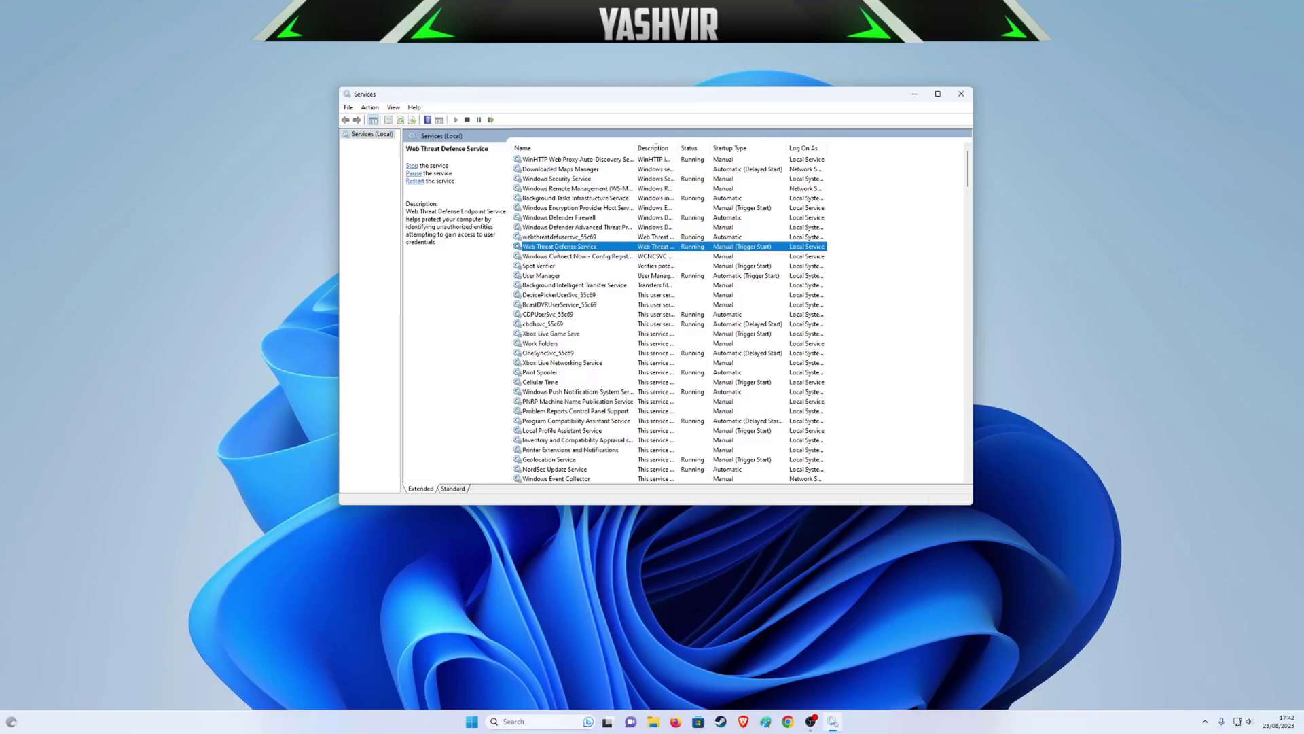
Jump to the NVIDIA entries and stop the NVIDIA FrameView SDK service.
text(nv)
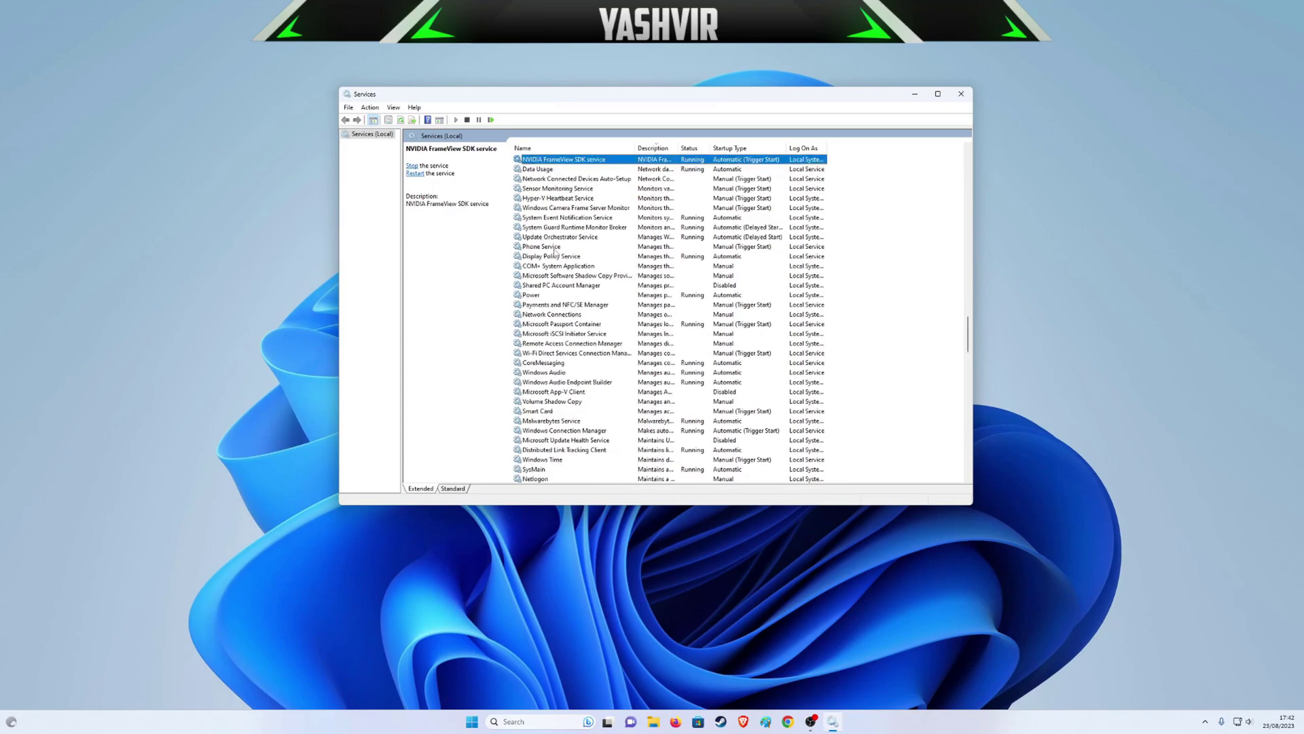
scroll(590, 244, up, 4)
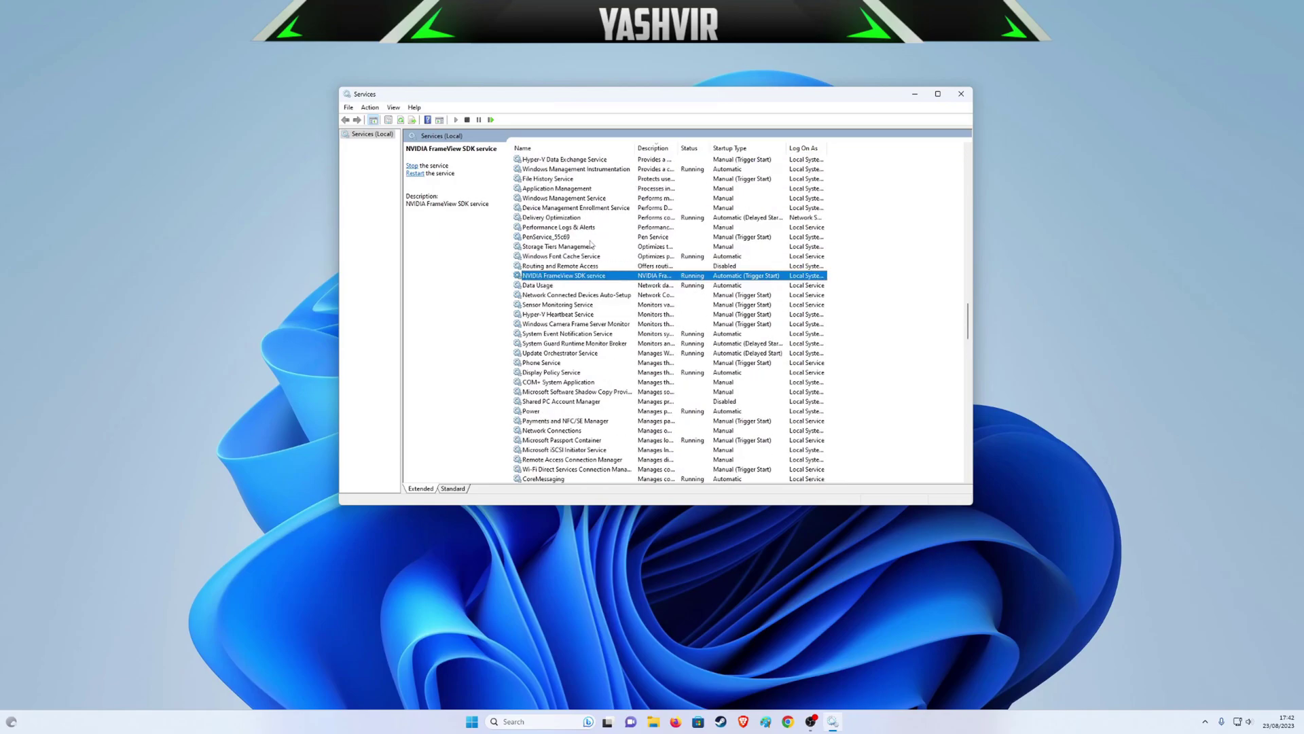
right_click(555, 279)
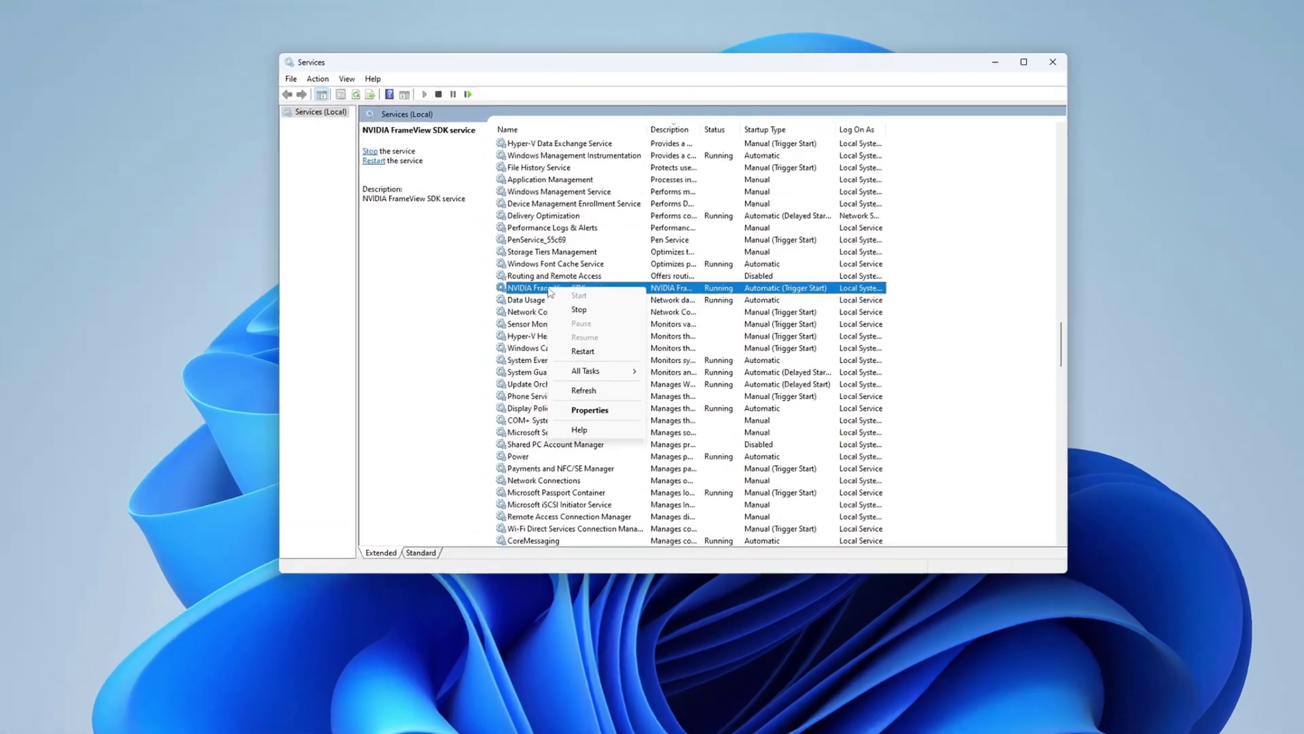
click(574, 291)
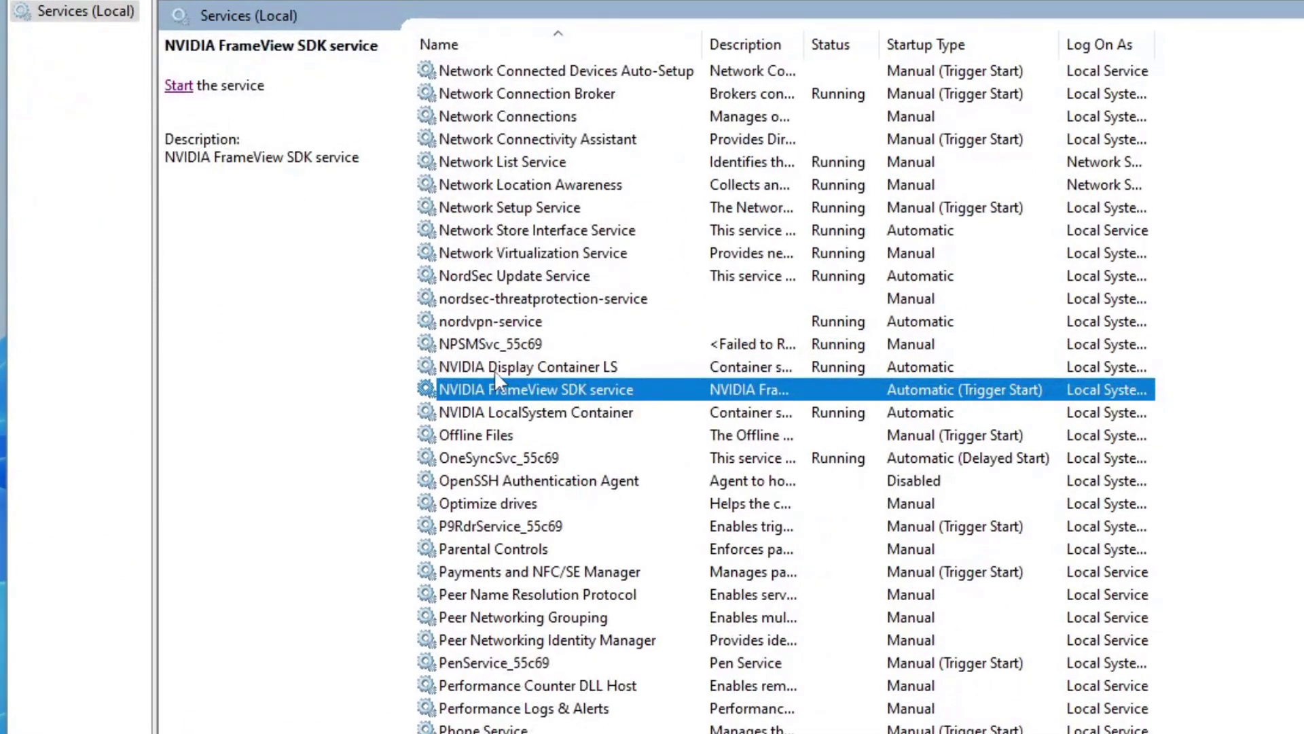
click(495, 369)
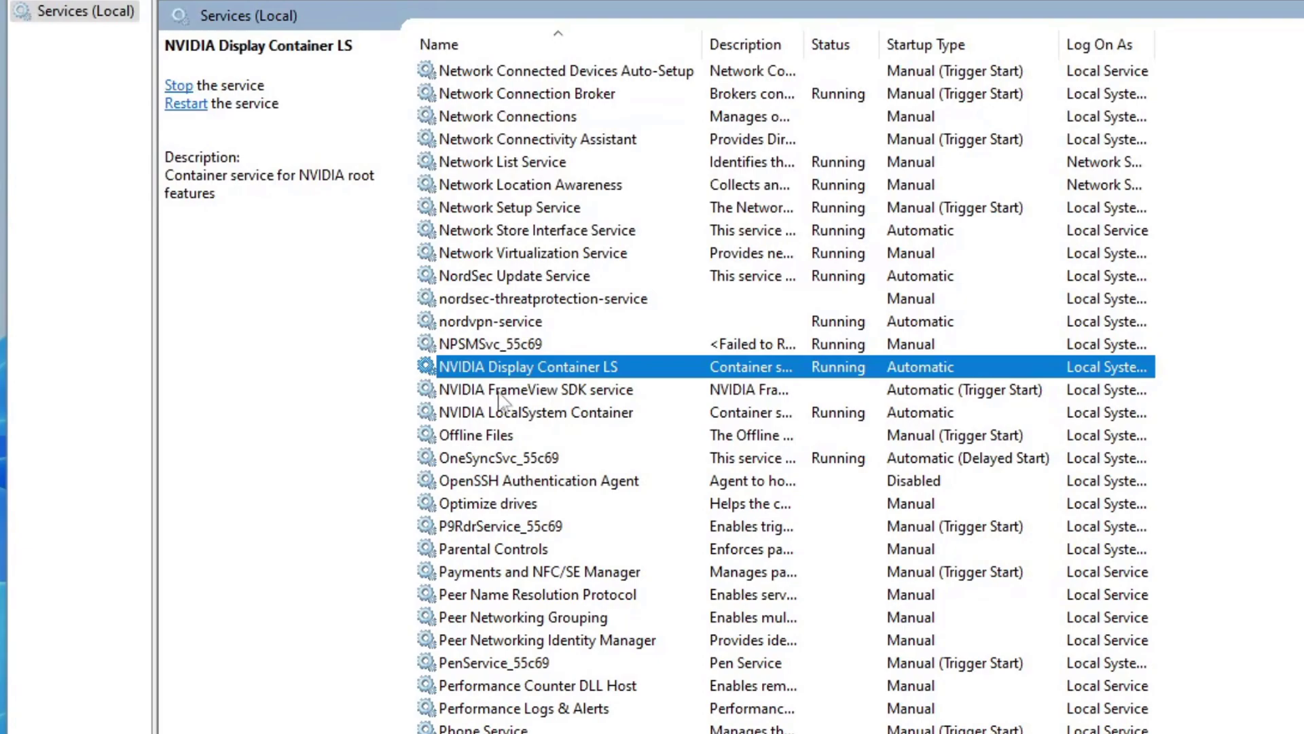
click(504, 396)
Stop the NVIDIA LocalSystem Container and NVIDIA Display Container LS services.
click(538, 416)
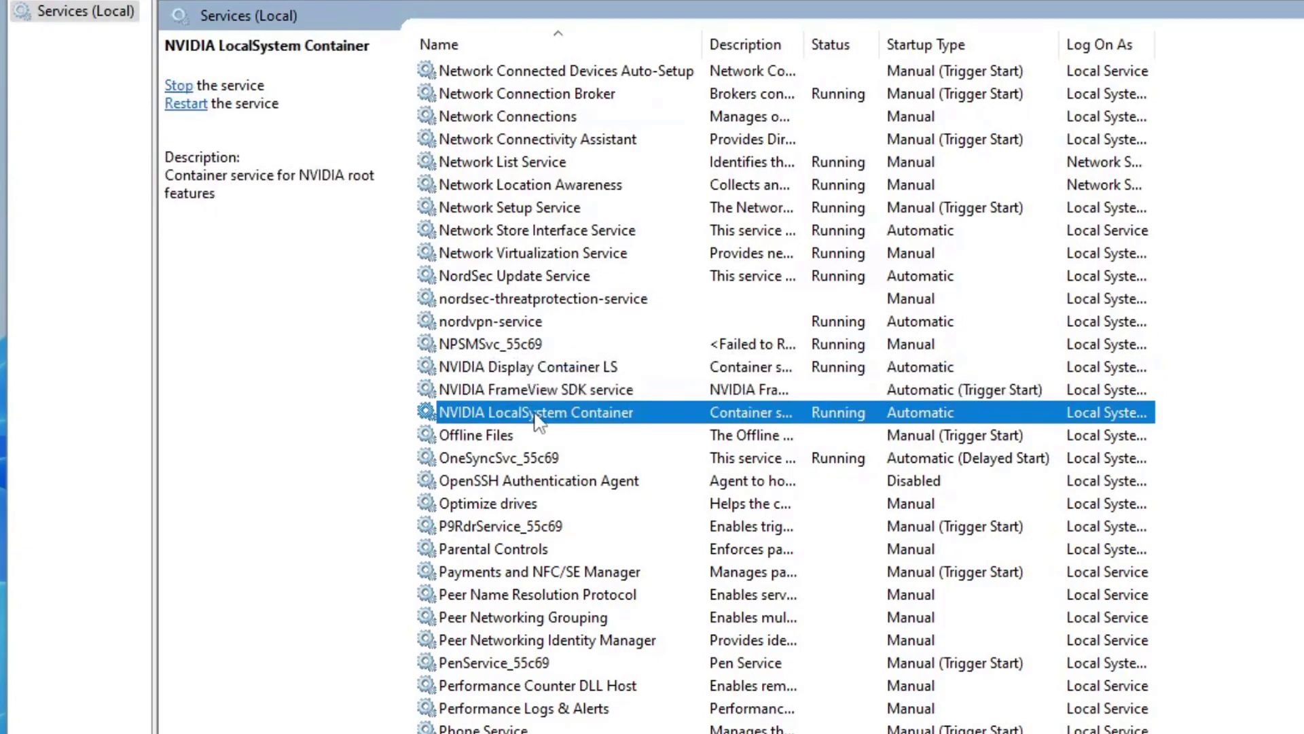
right_click(576, 414)
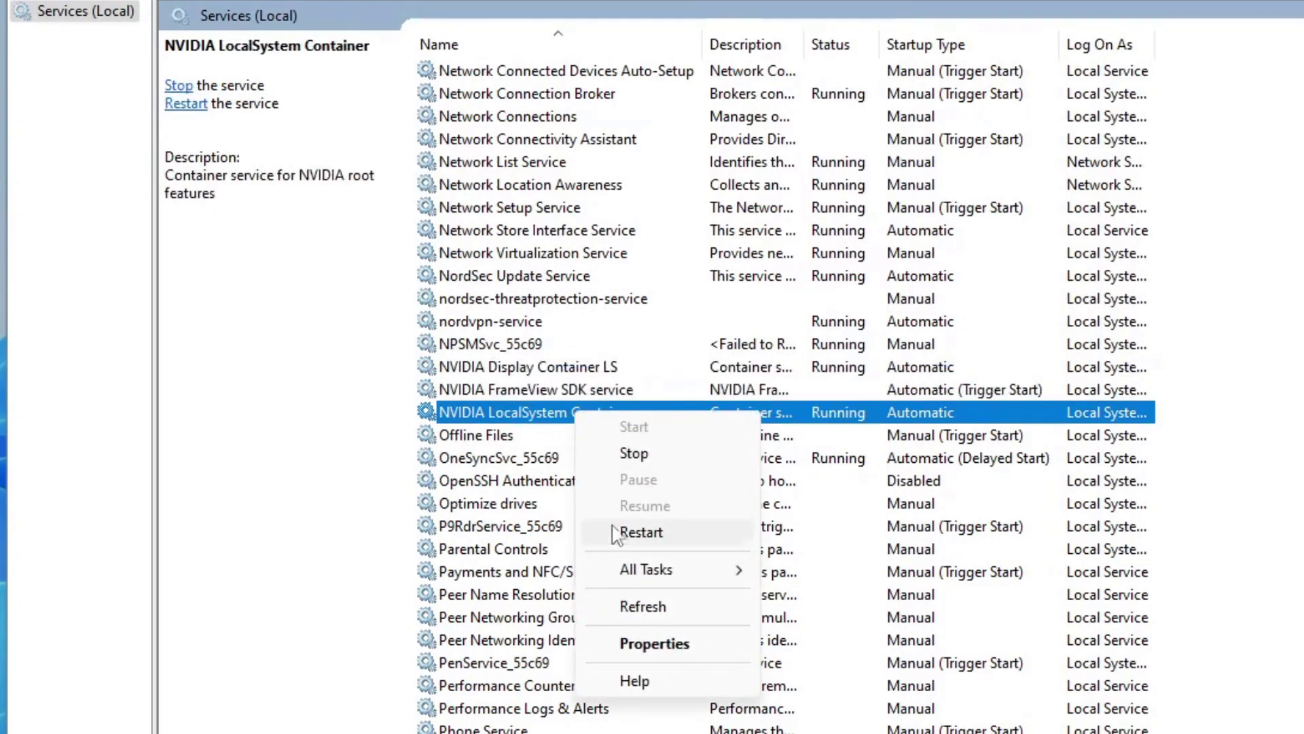
click(636, 452)
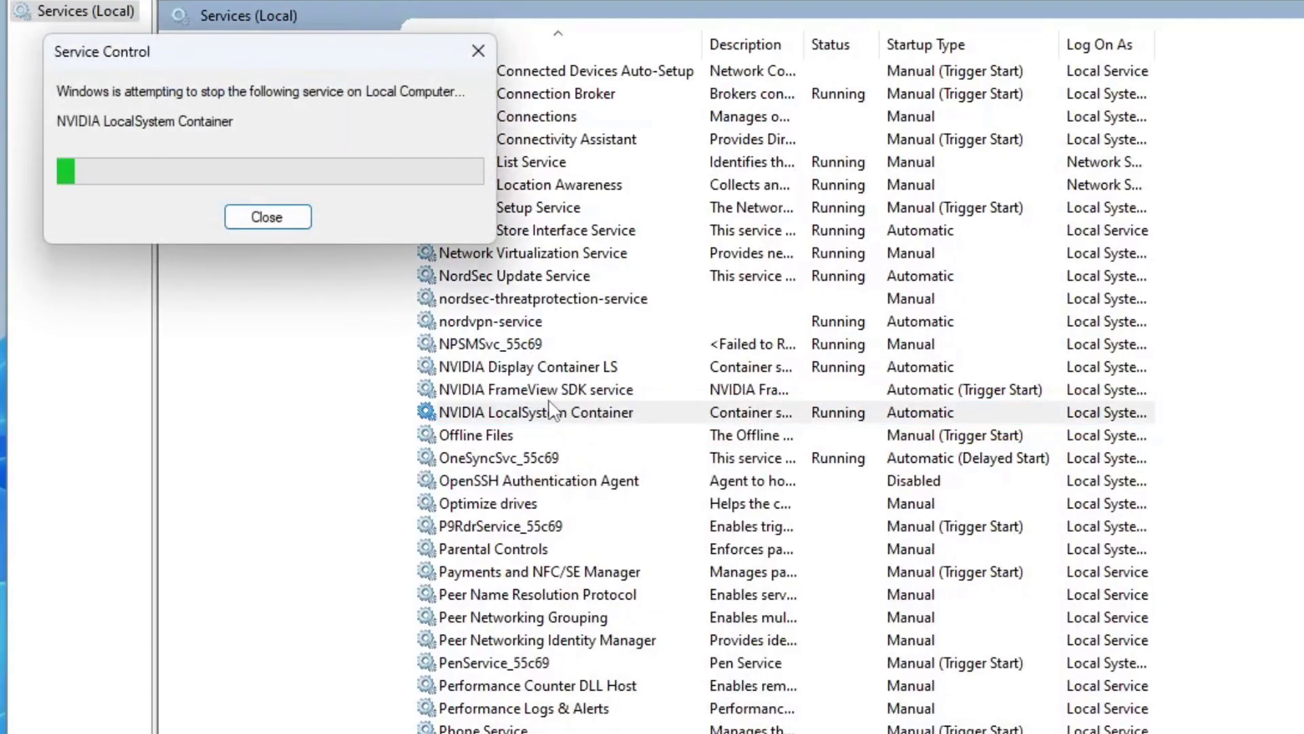
click(555, 373)
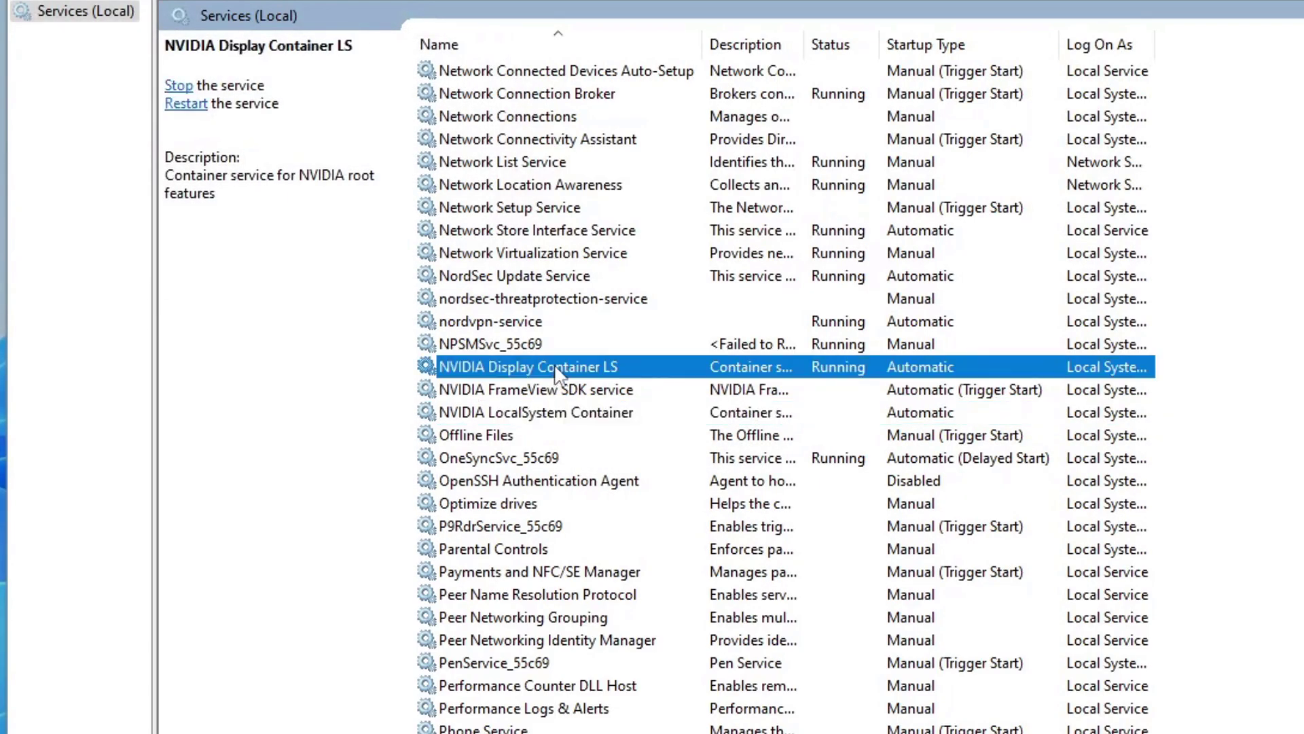
right_click(553, 371)
click(614, 414)
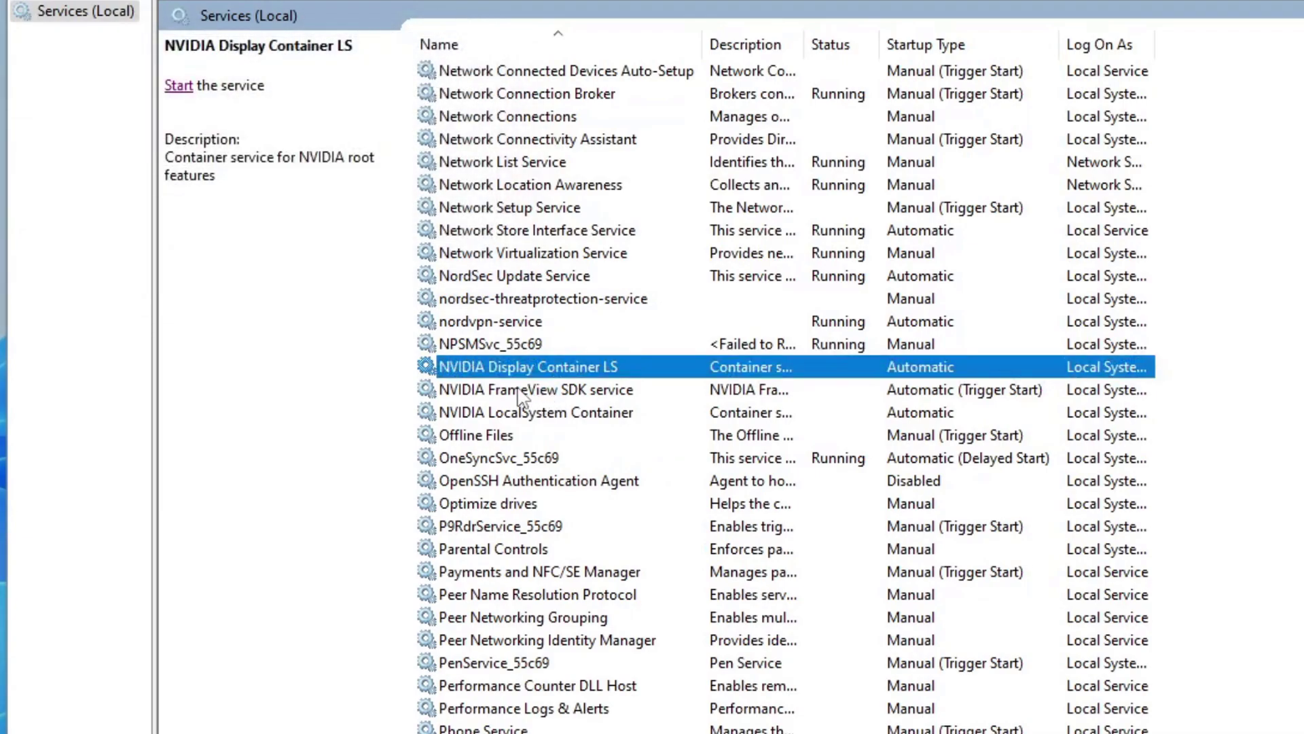
Set NVIDIA Display Container LS startup type to Automatic and apply it.
right_click(552, 376)
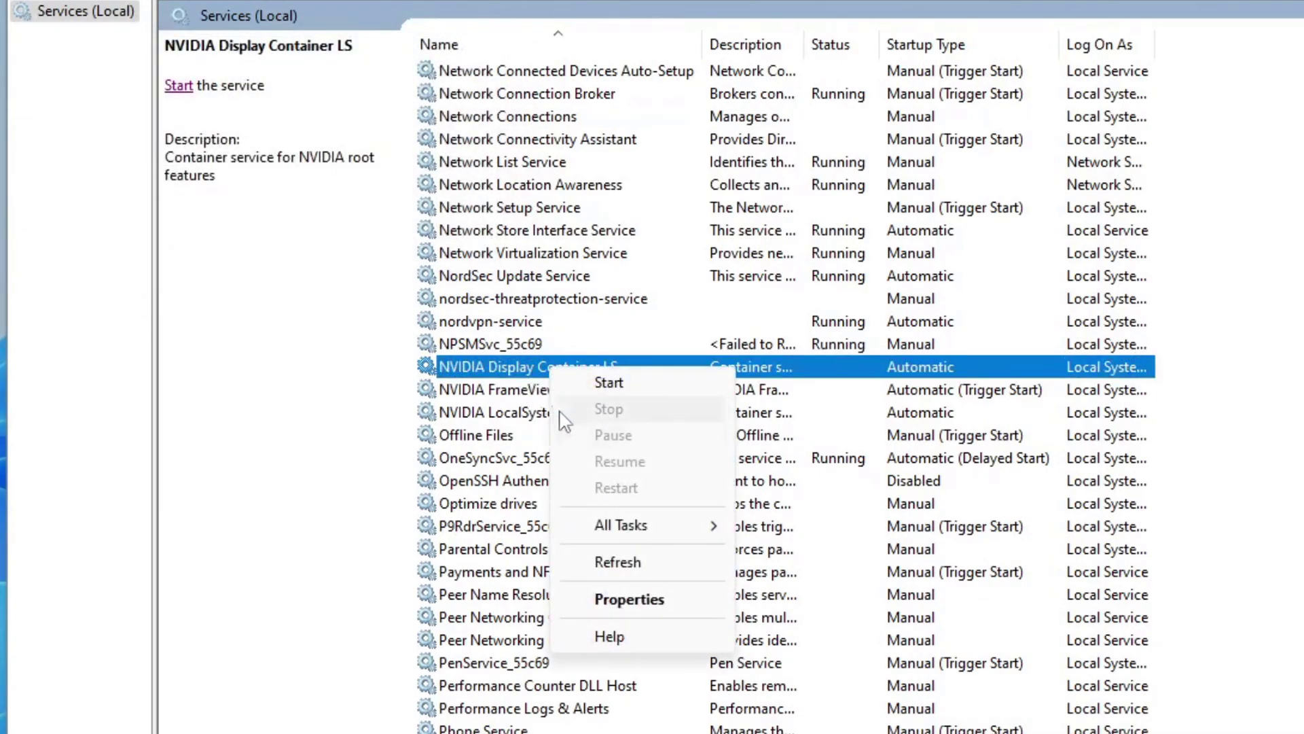
click(506, 375)
right_click(508, 375)
click(584, 600)
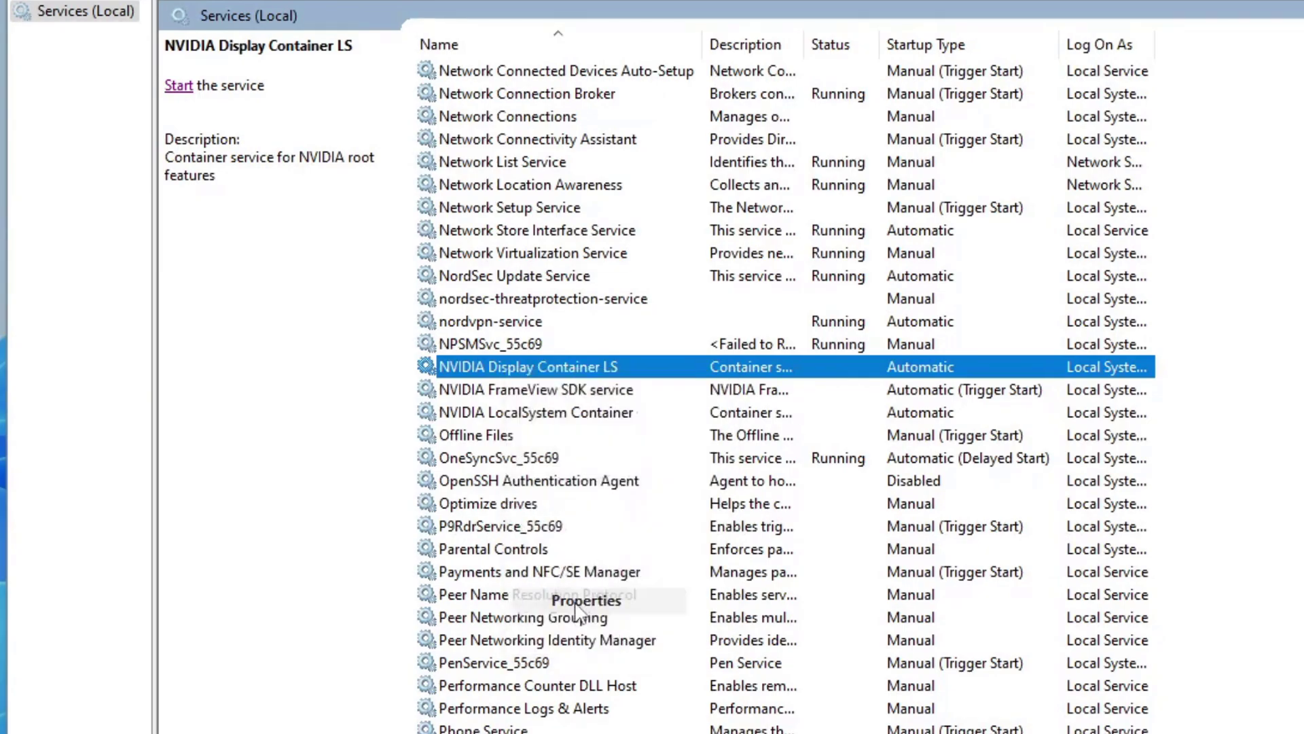
click(686, 381)
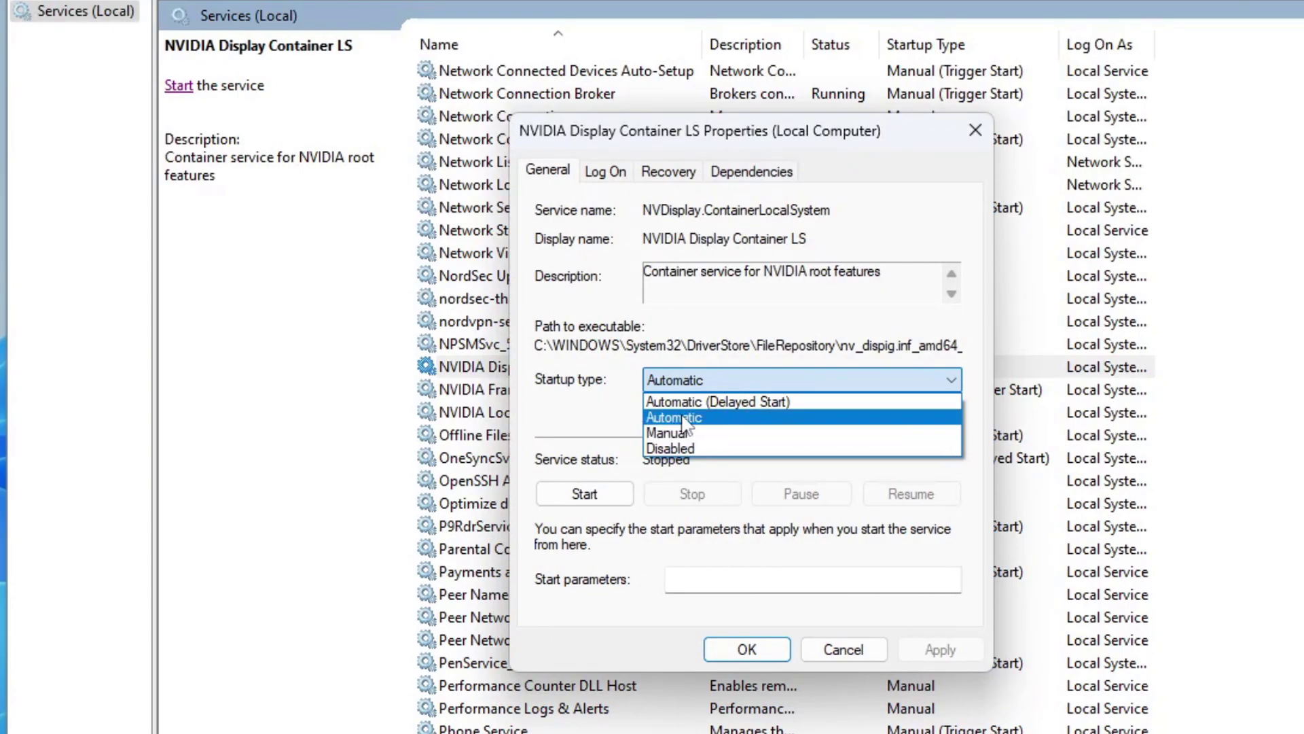
click(683, 419)
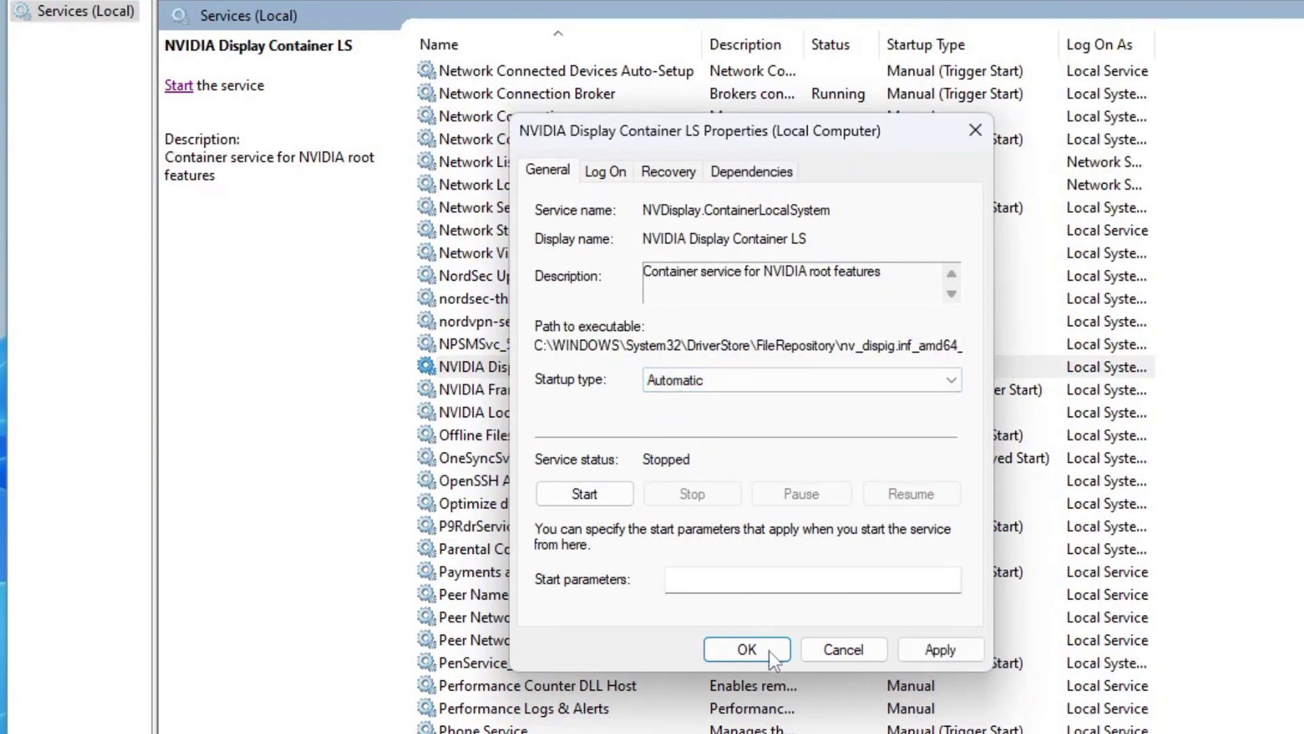
click(917, 645)
click(739, 646)
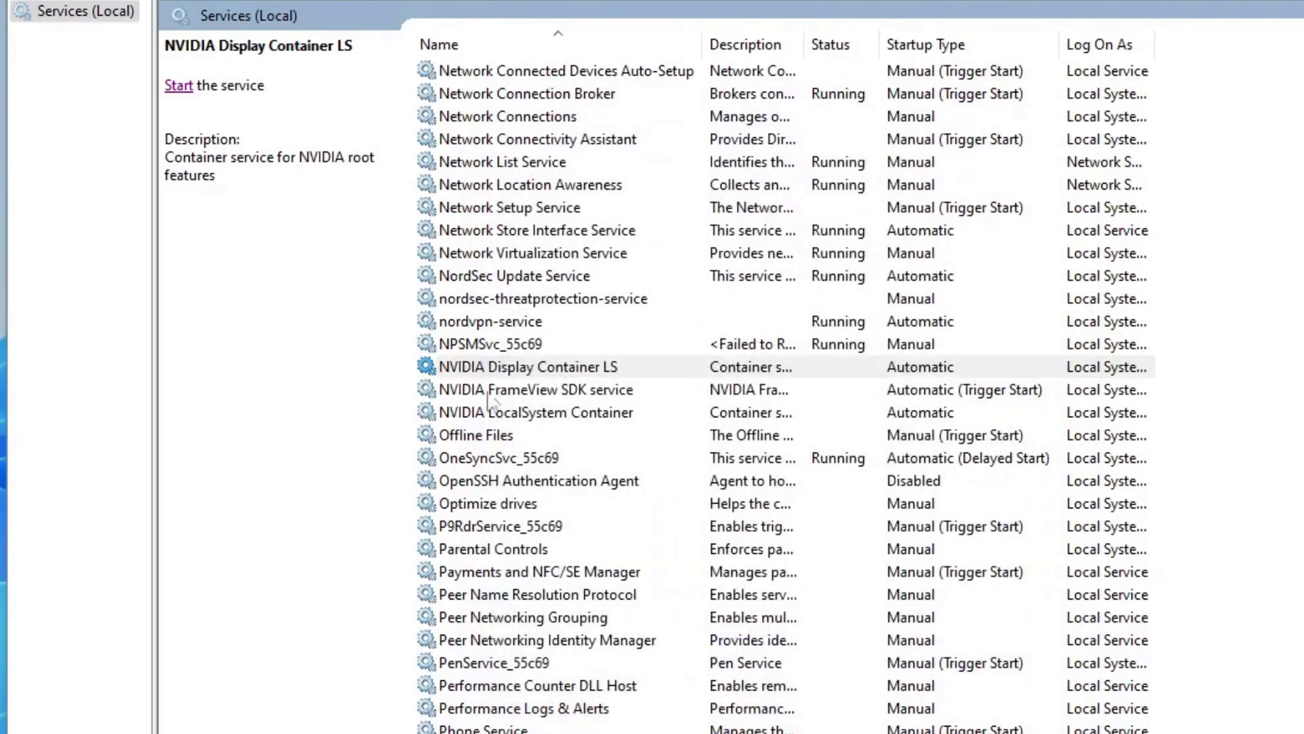
Confirm Automatic startup for NVIDIA FrameView SDK and NVIDIA LocalSystem Container, then select Display Container LS.
click(527, 394)
right_click(529, 408)
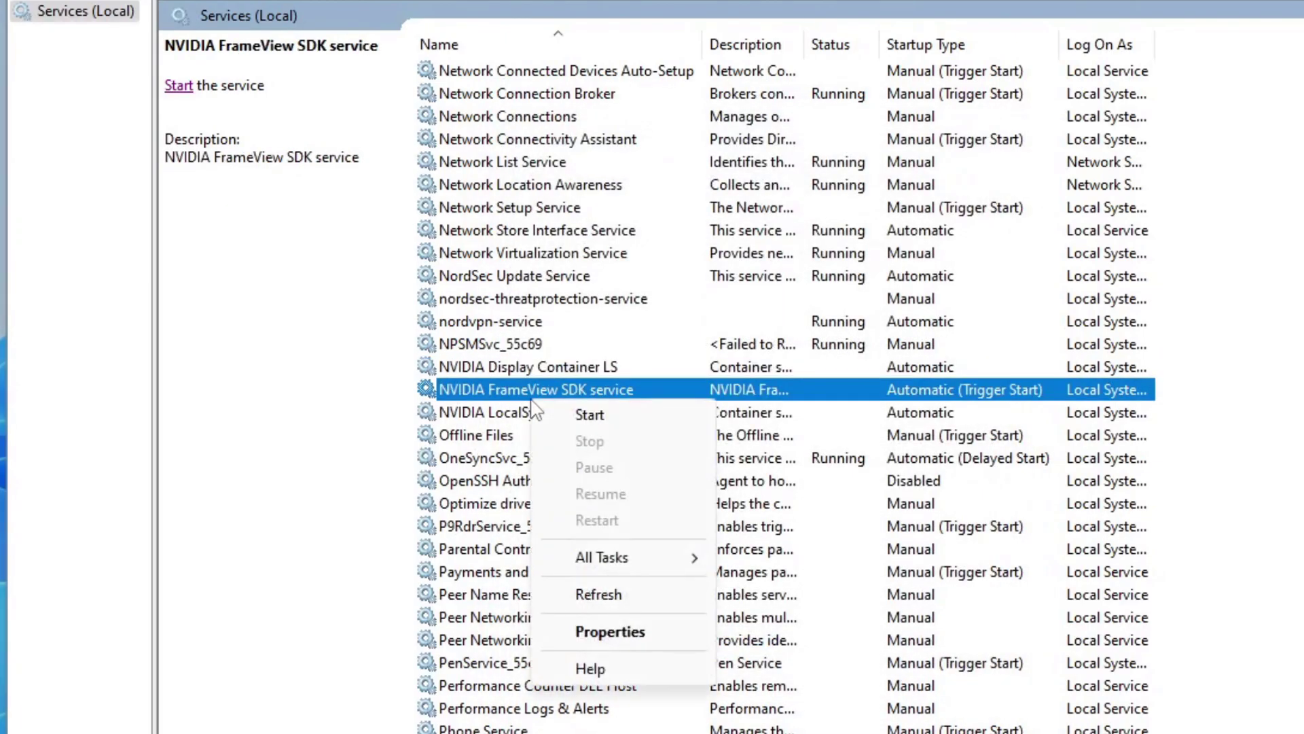
click(612, 631)
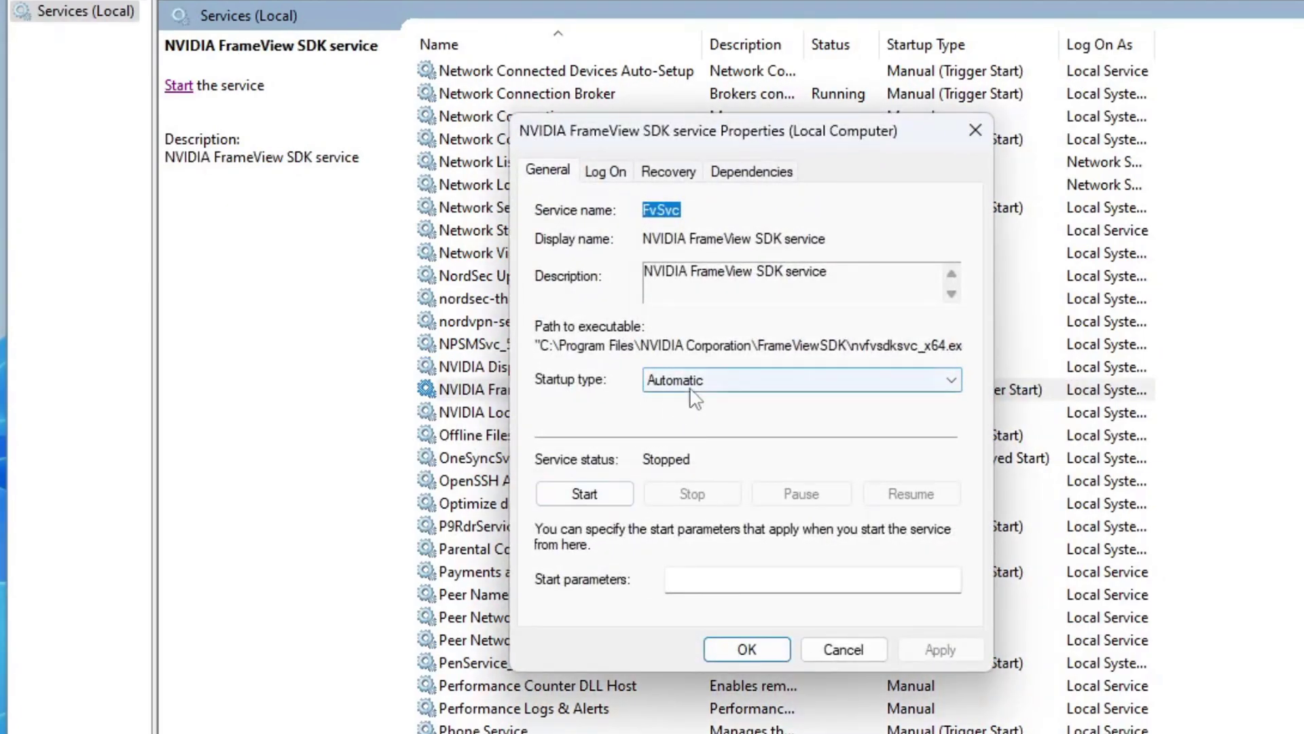
click(747, 649)
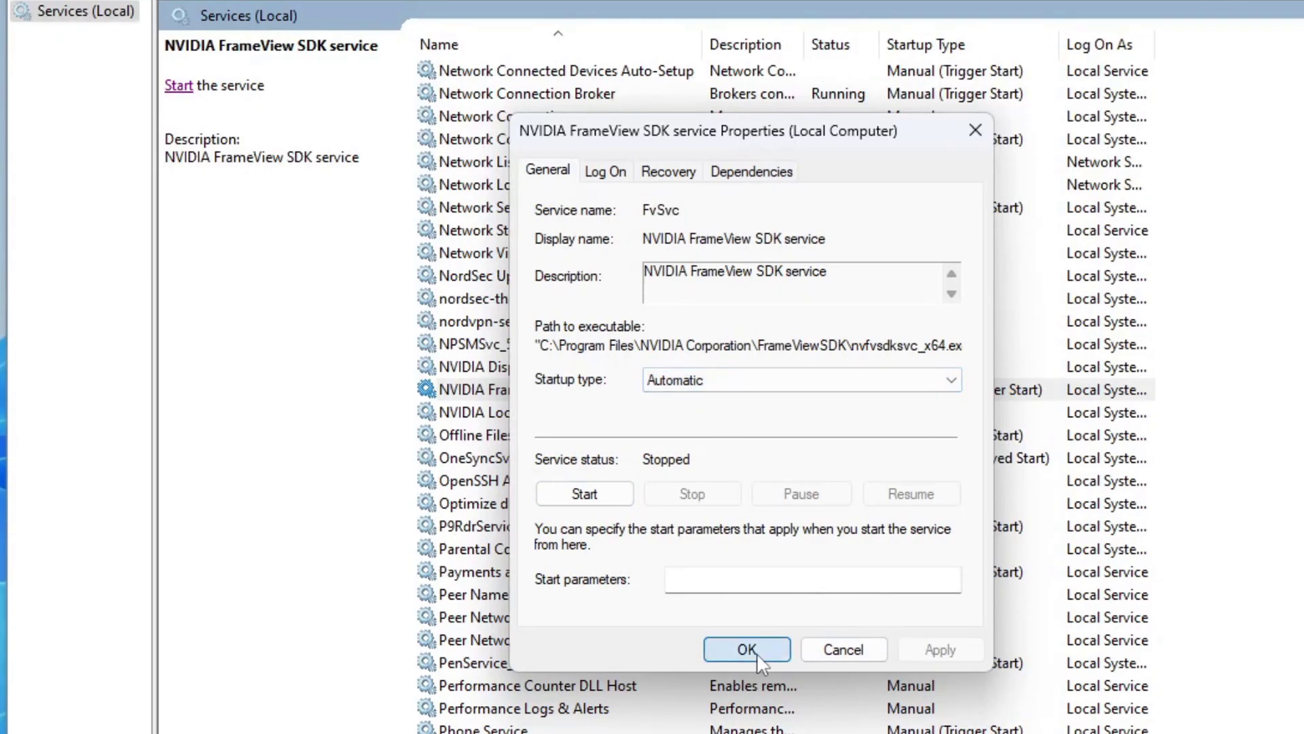
click(537, 413)
right_click(536, 414)
click(612, 647)
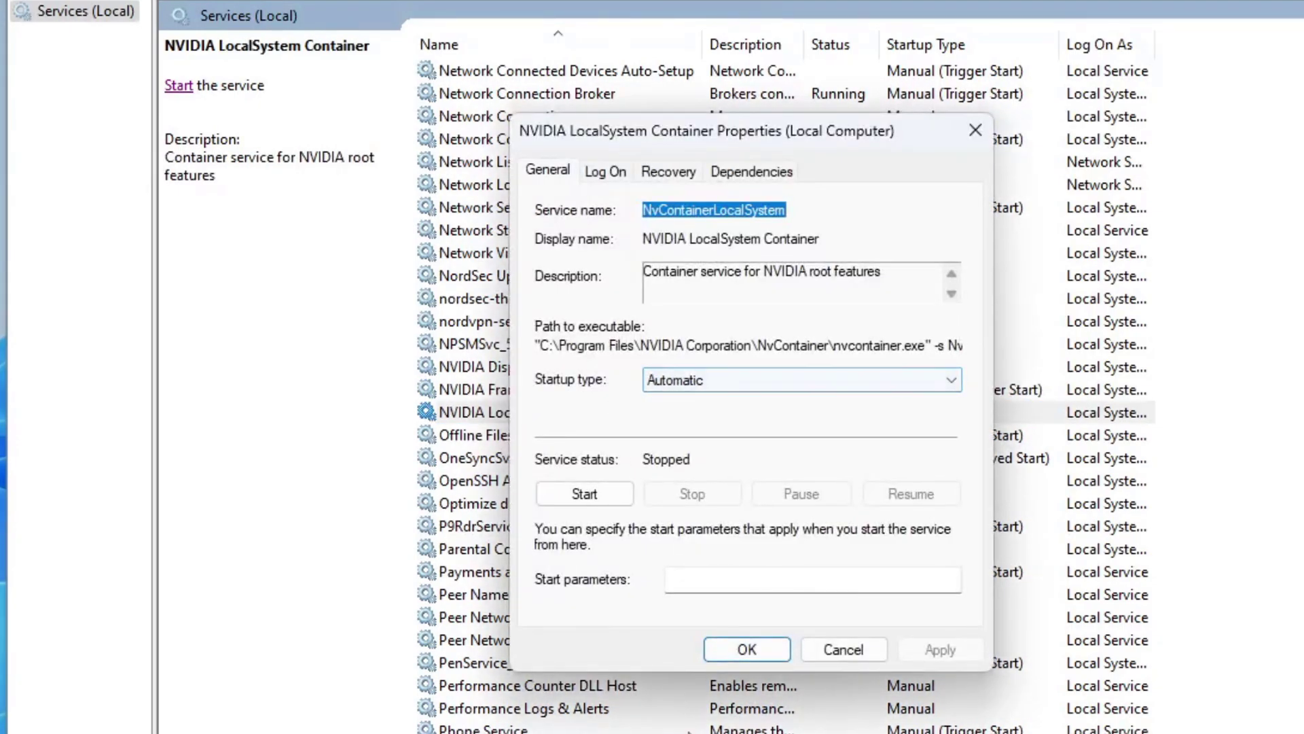
key(Escape)
click(537, 368)
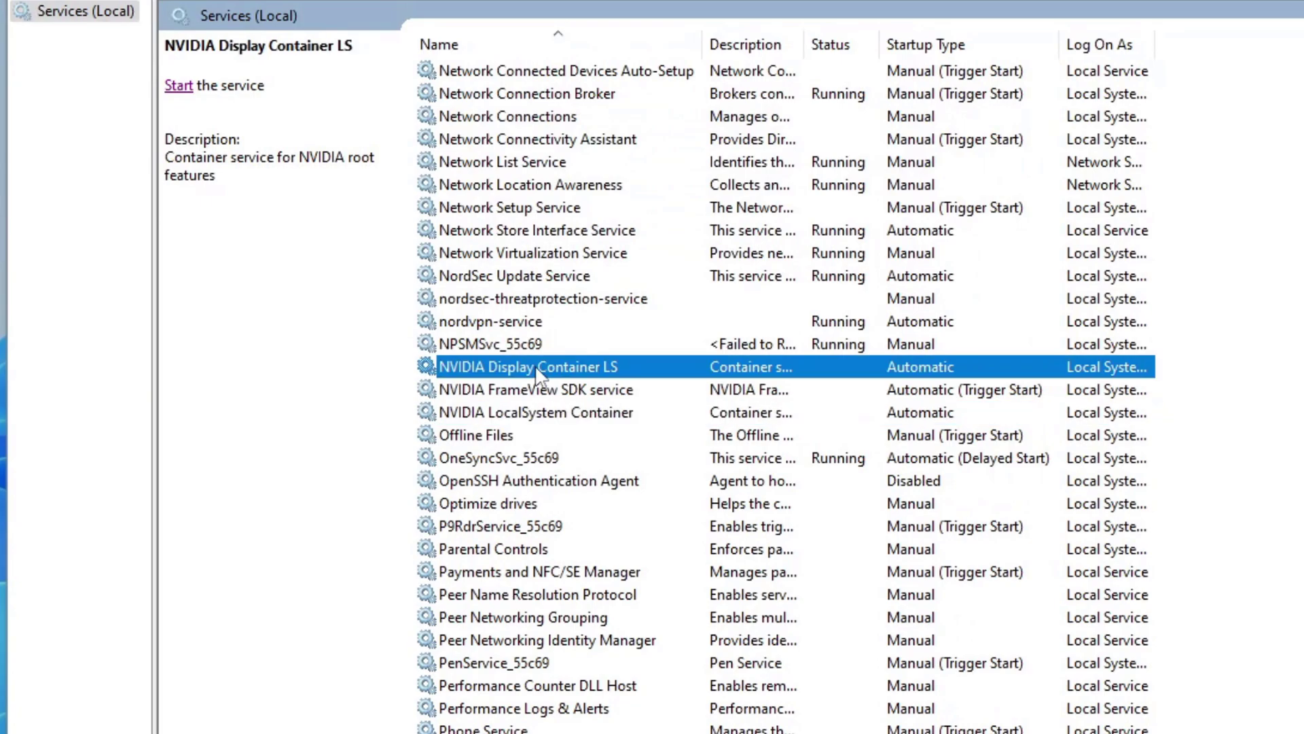
Start the NVIDIA Display Container LS, FrameView SDK and LocalSystem Container services.
click(181, 87)
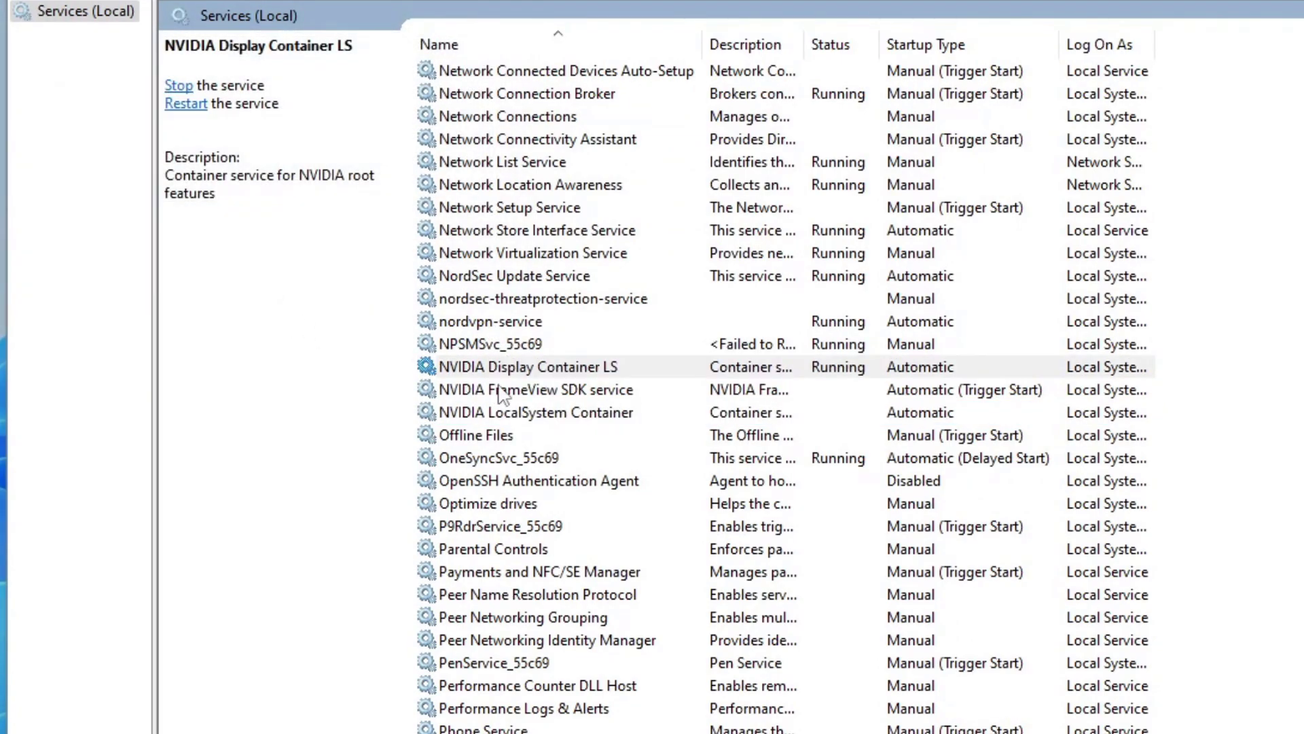
click(504, 391)
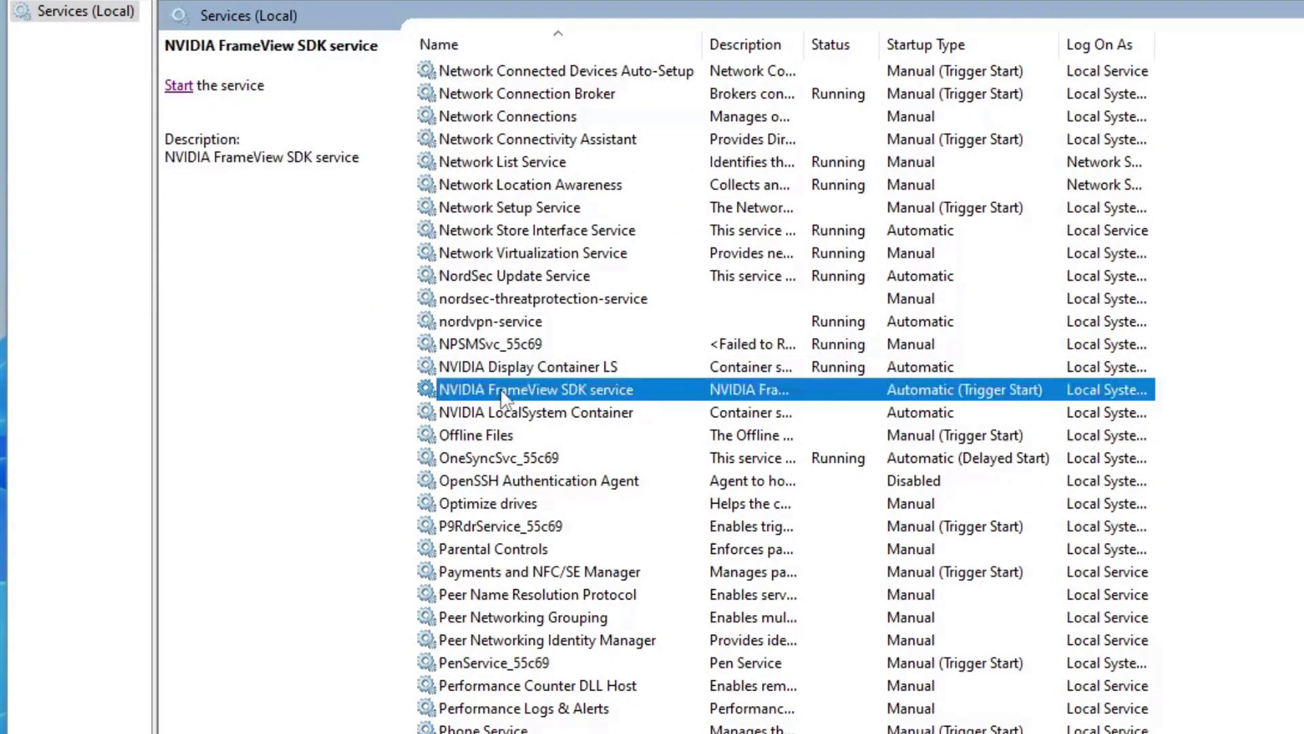
click(183, 101)
click(179, 87)
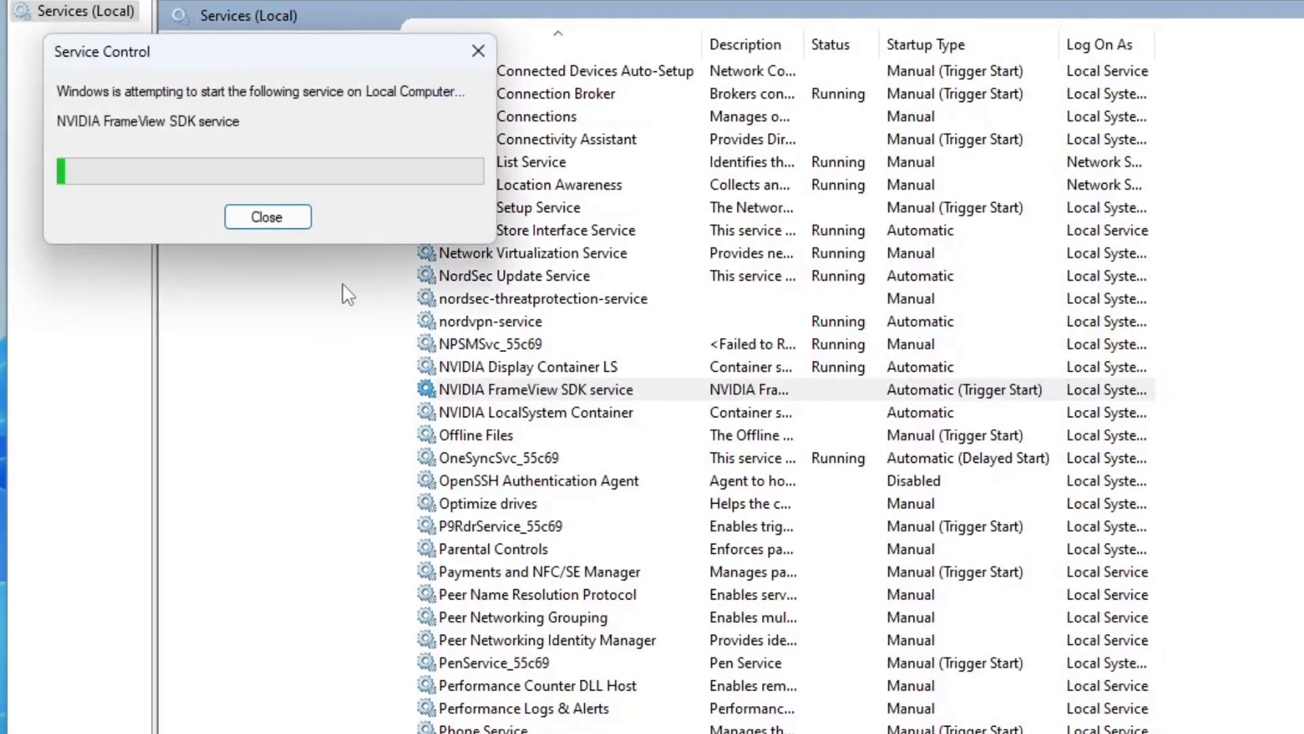
click(536, 415)
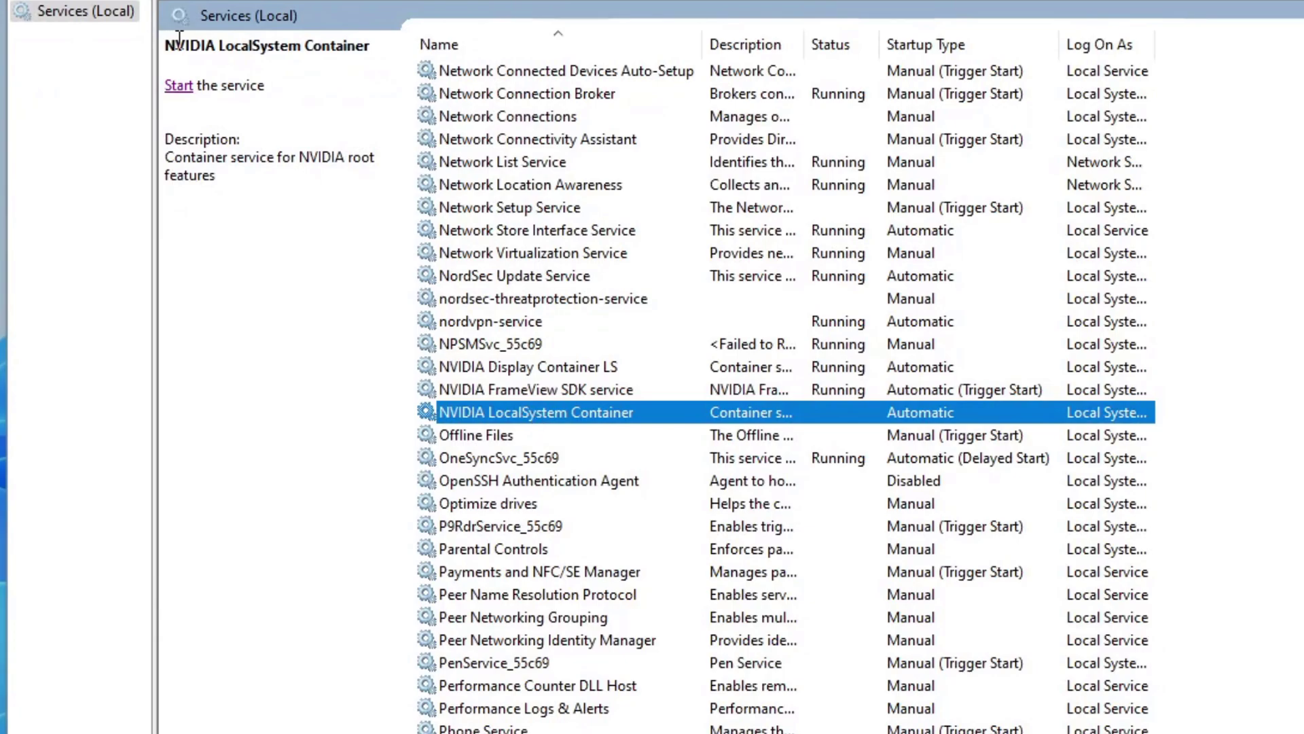
click(180, 87)
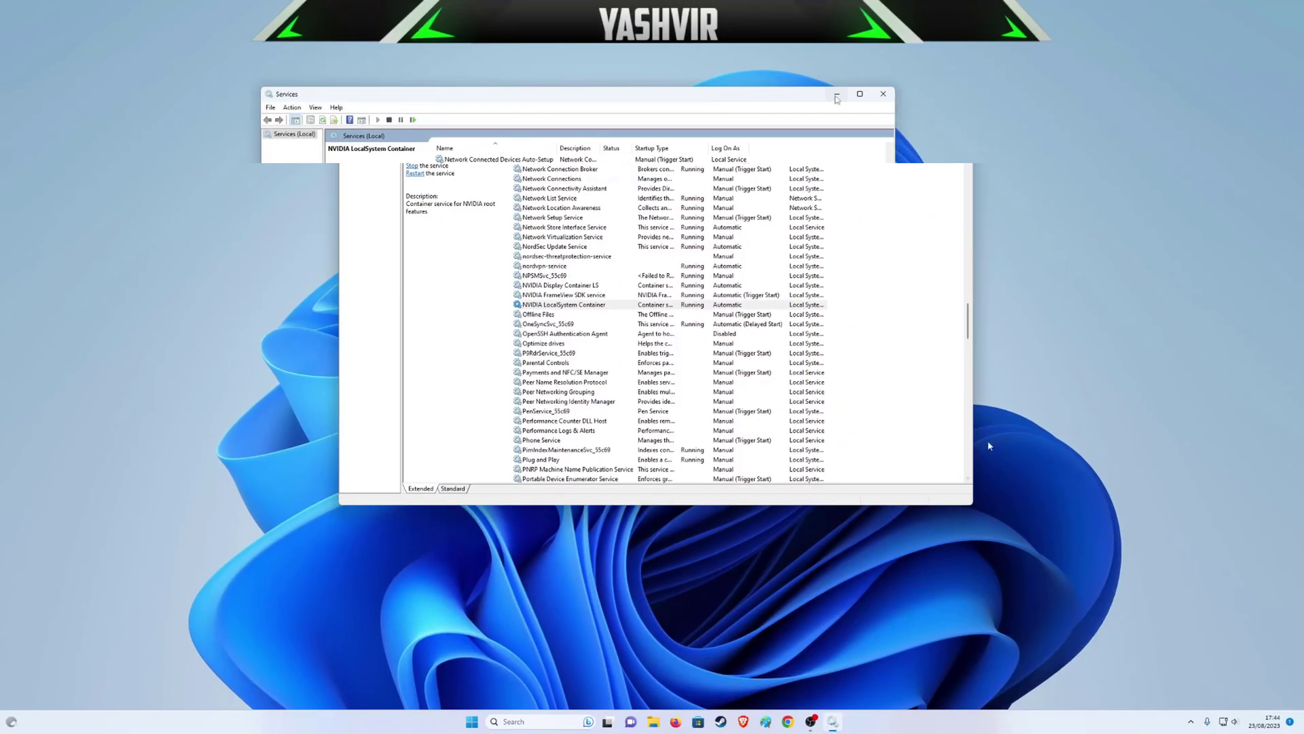
Search for 'Nvidia' and relaunch GeForce Experience to test it.
click(837, 94)
click(513, 721)
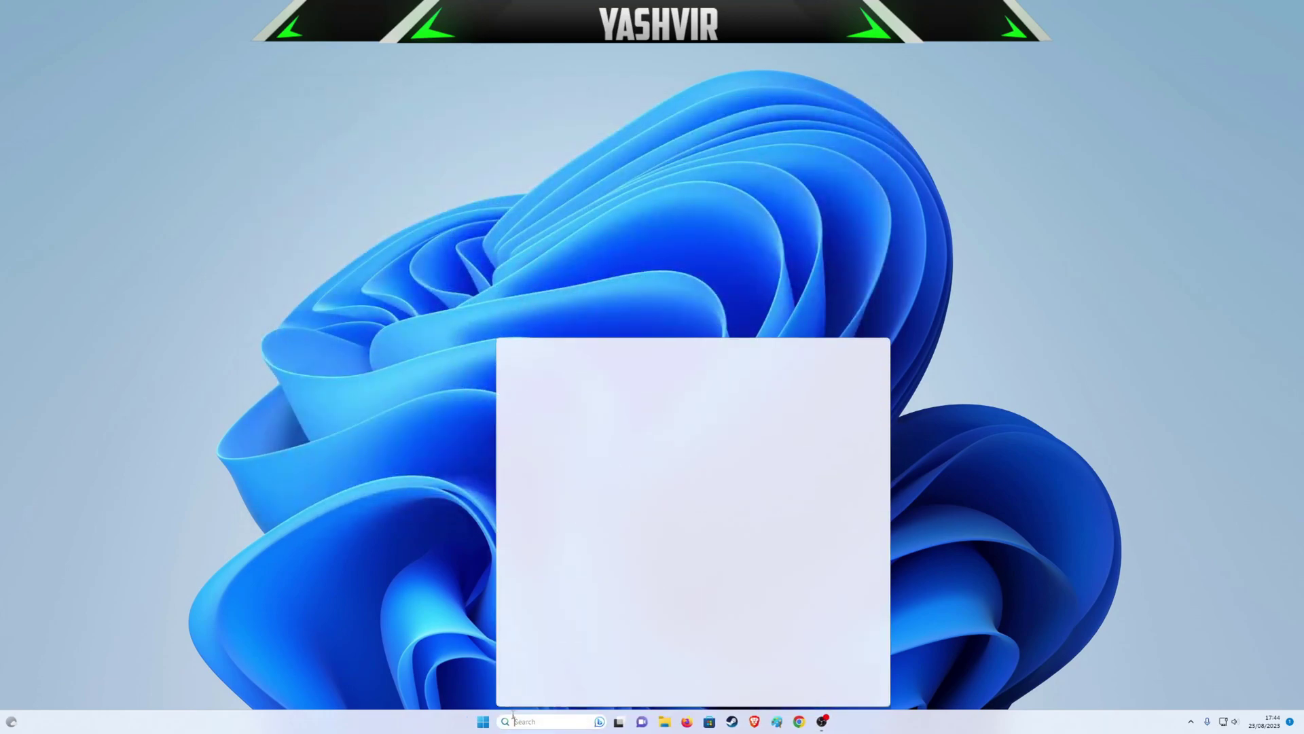
text(NMvid)
key(BackSpace)
key(BackSpace)
key(BackSpace)
key(BackSpace)
key(BackSpace)
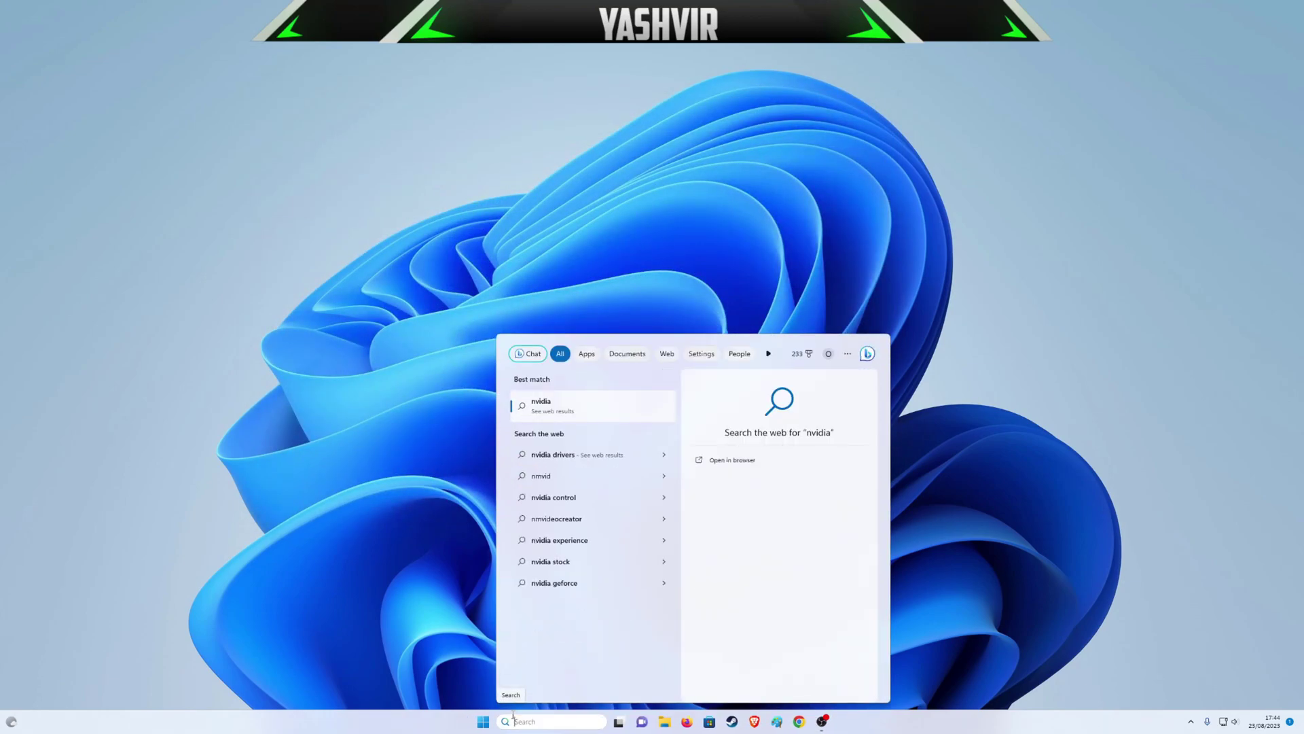
text(Nvidi)
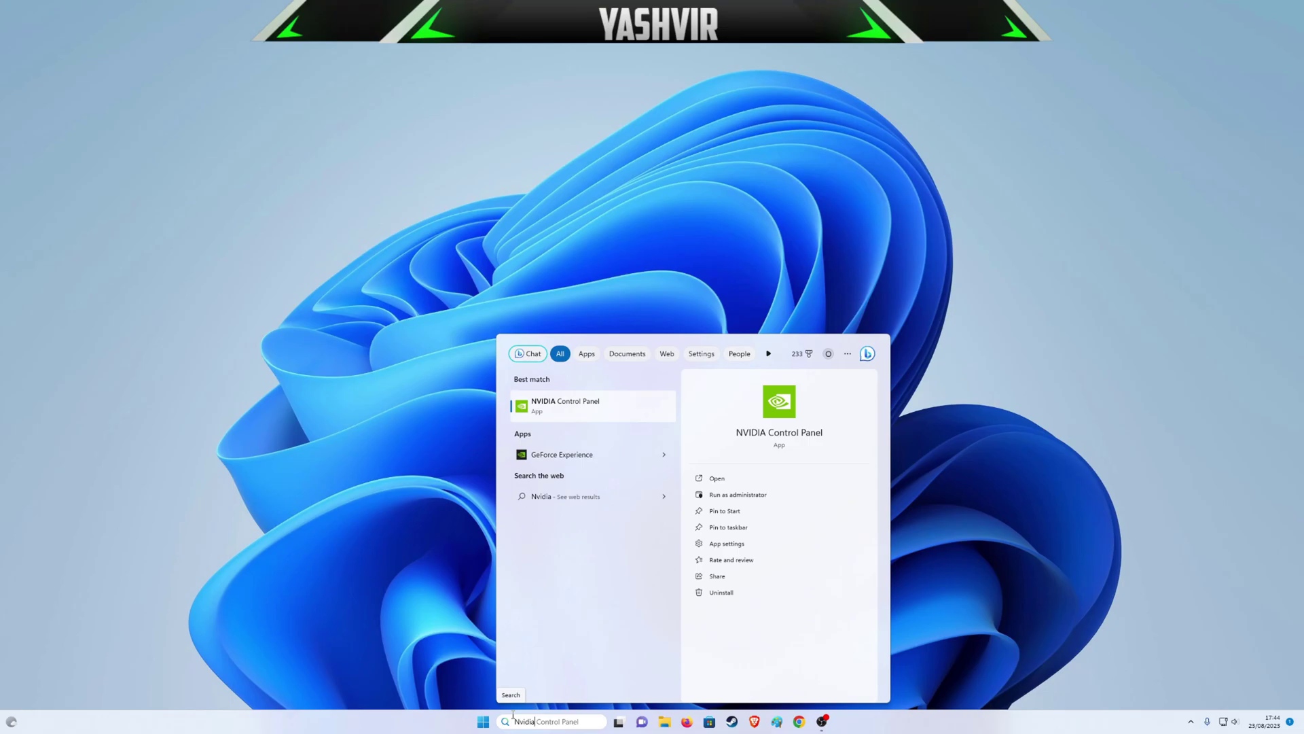
text(a)
key(Return)
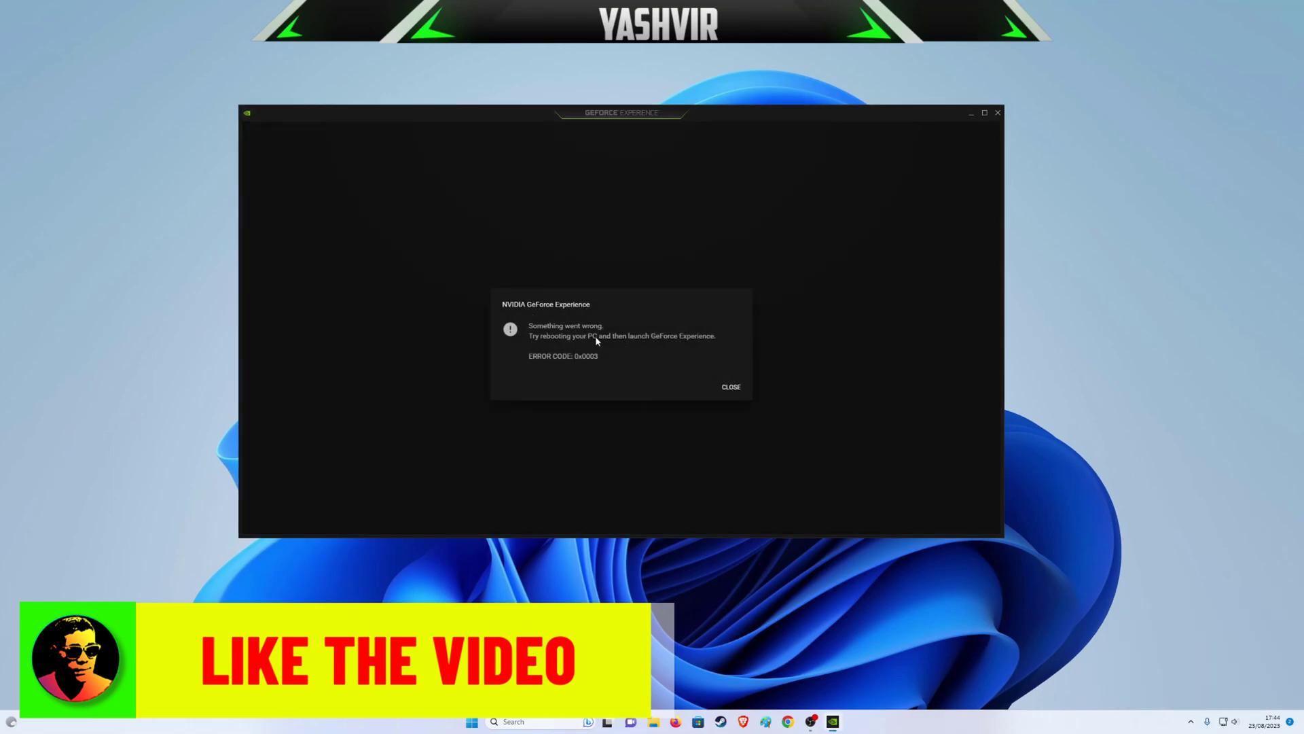
Close the 0x0003 error, then uninstall the NVIDIA GeForce RTX 4080 in Device Manager.
click(731, 386)
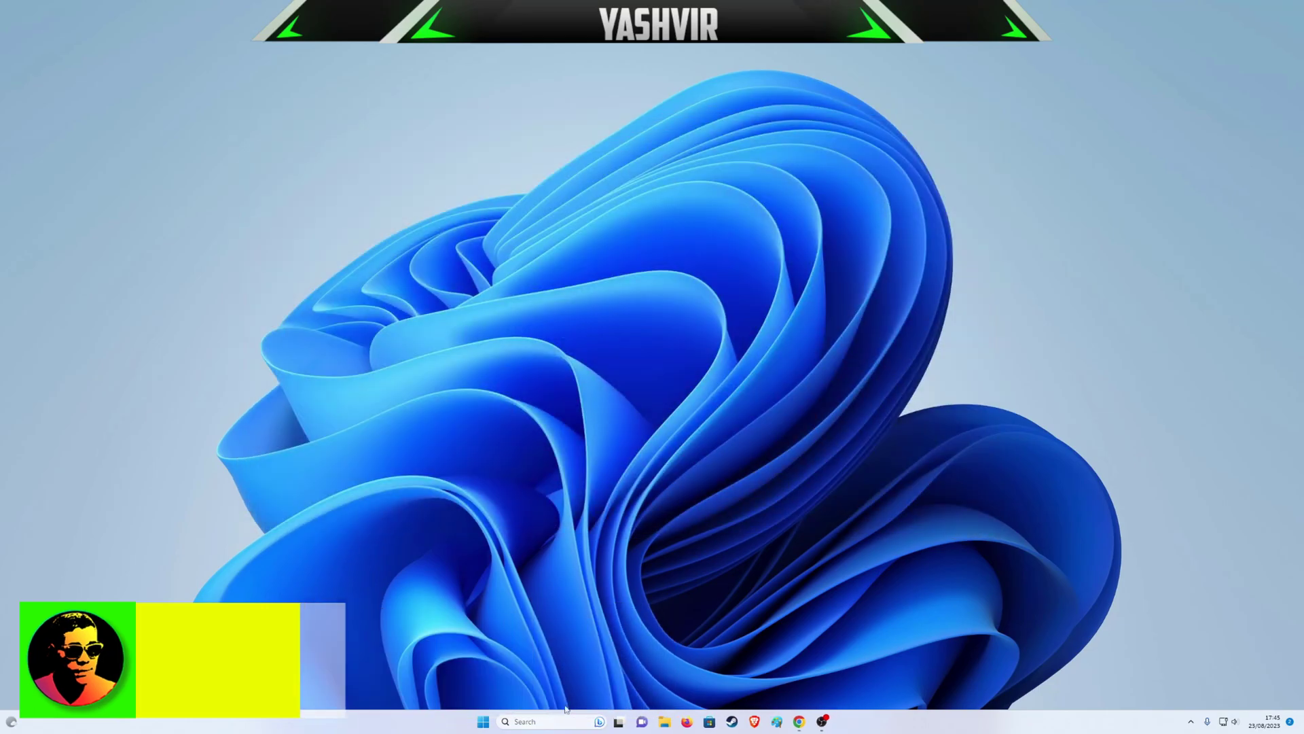
right_click(483, 721)
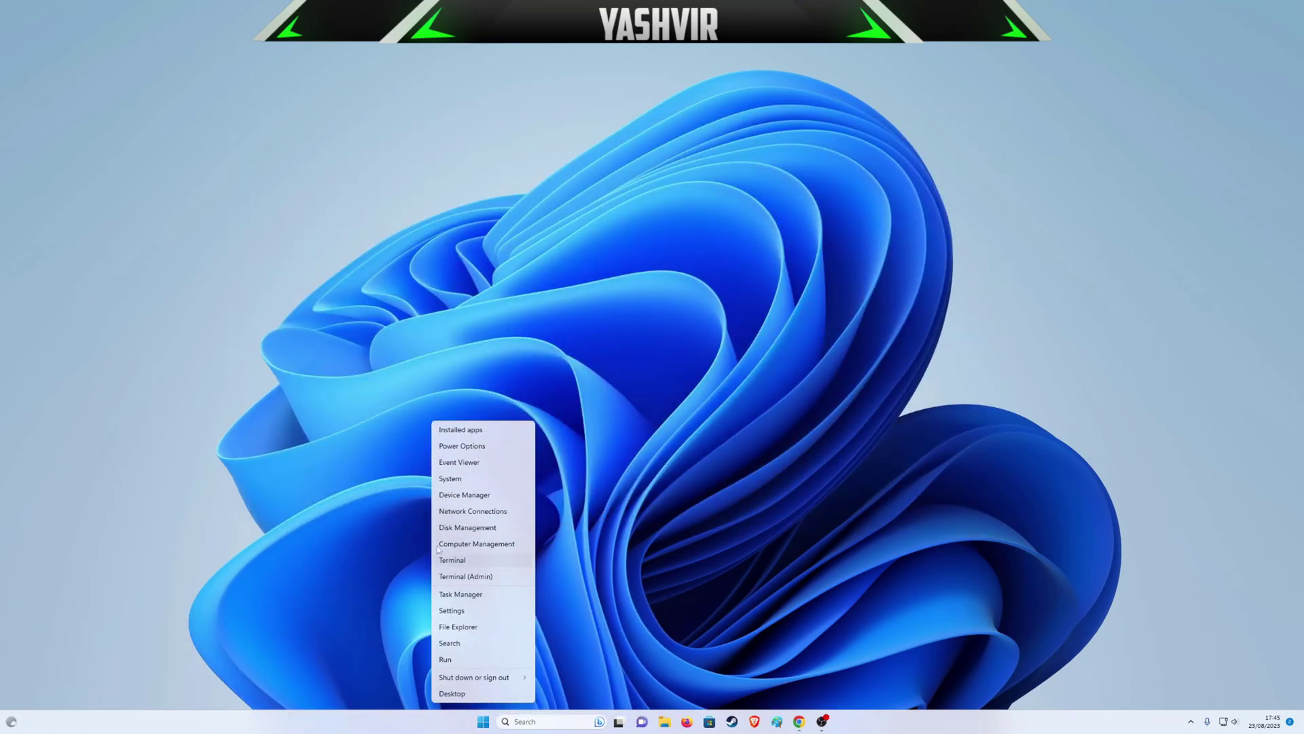
click(458, 498)
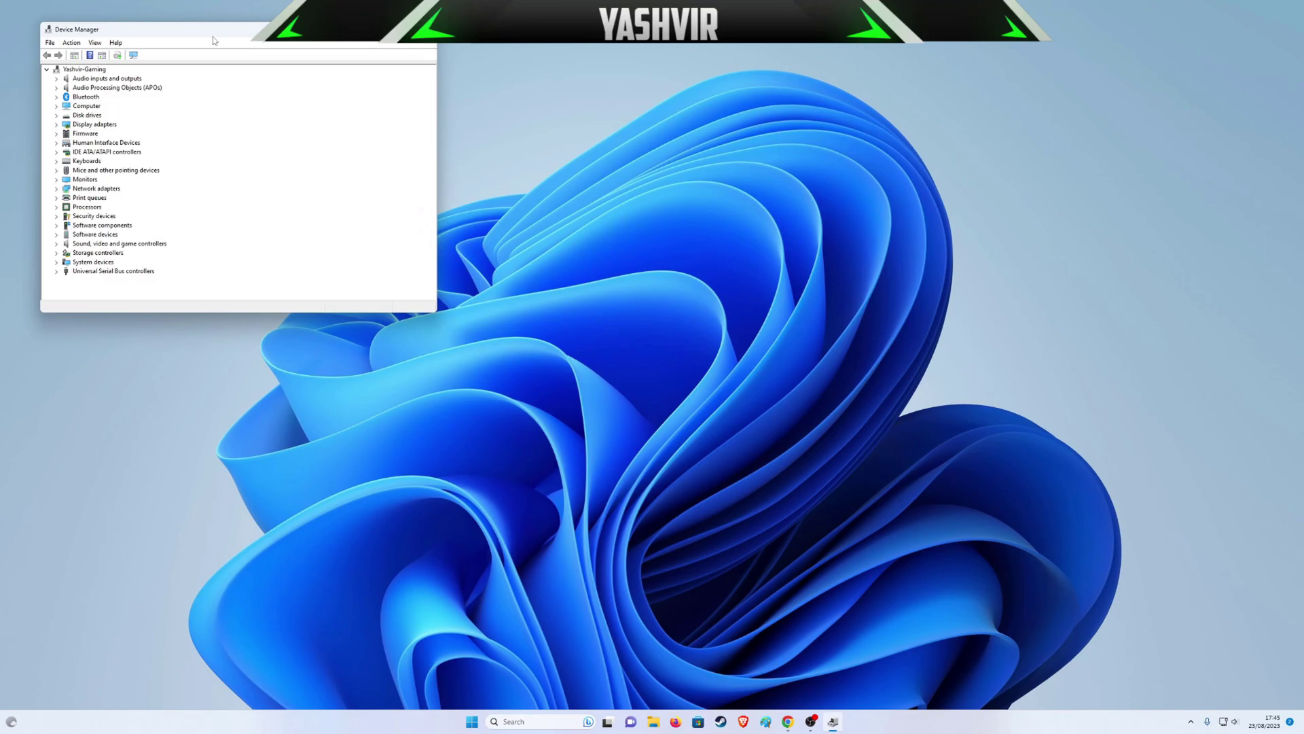
drag(216, 40, 732, 148)
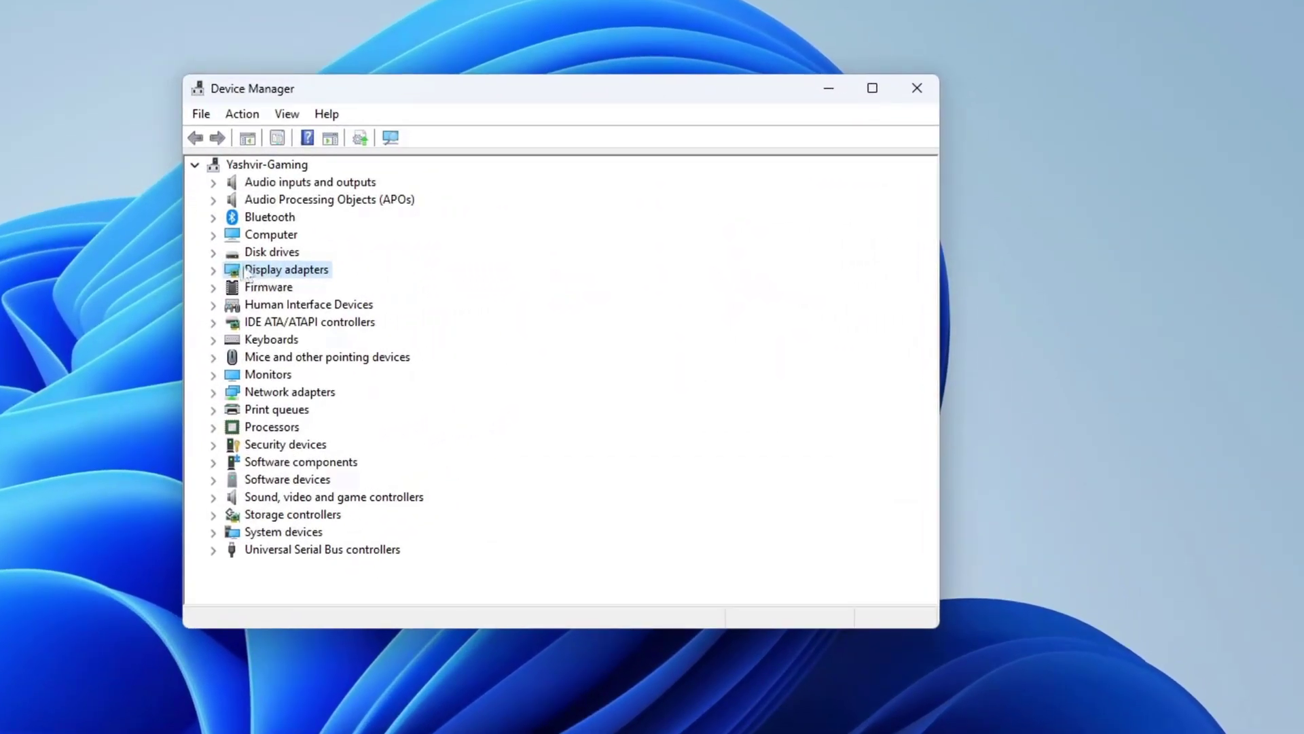
click(214, 271)
right_click(295, 288)
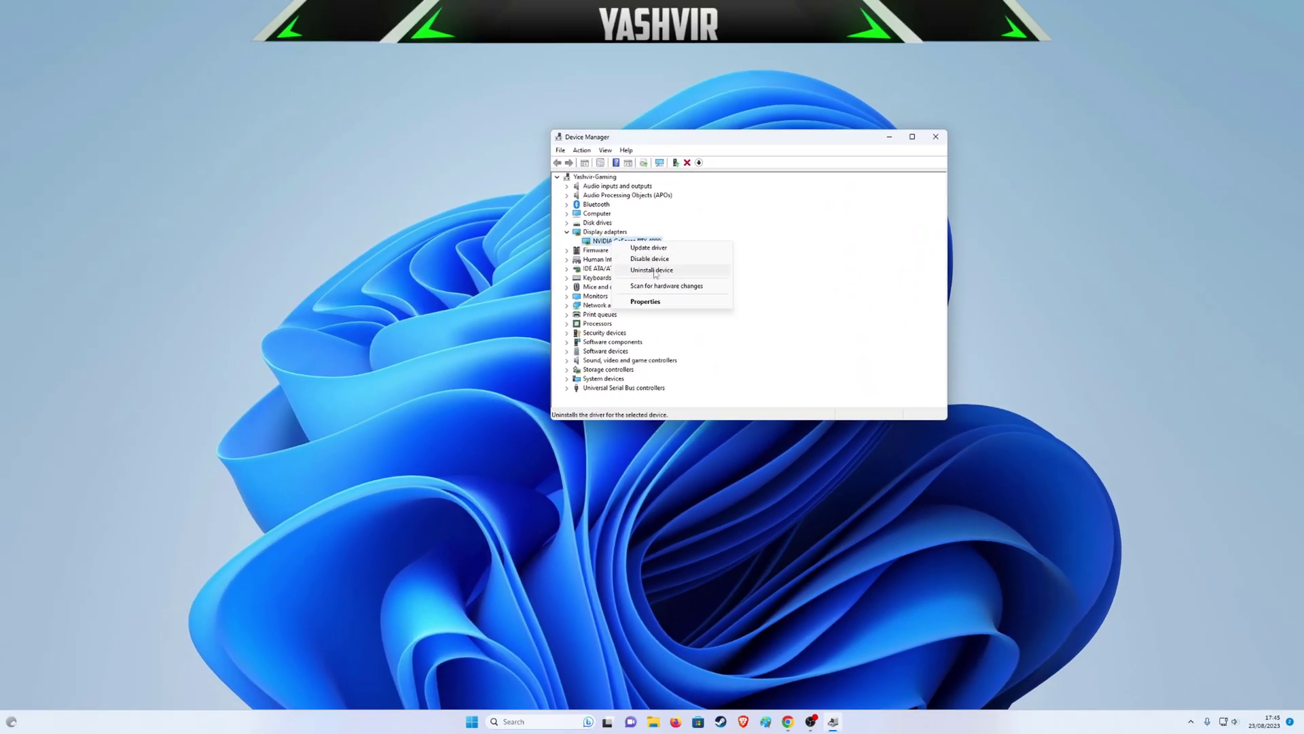
click(654, 271)
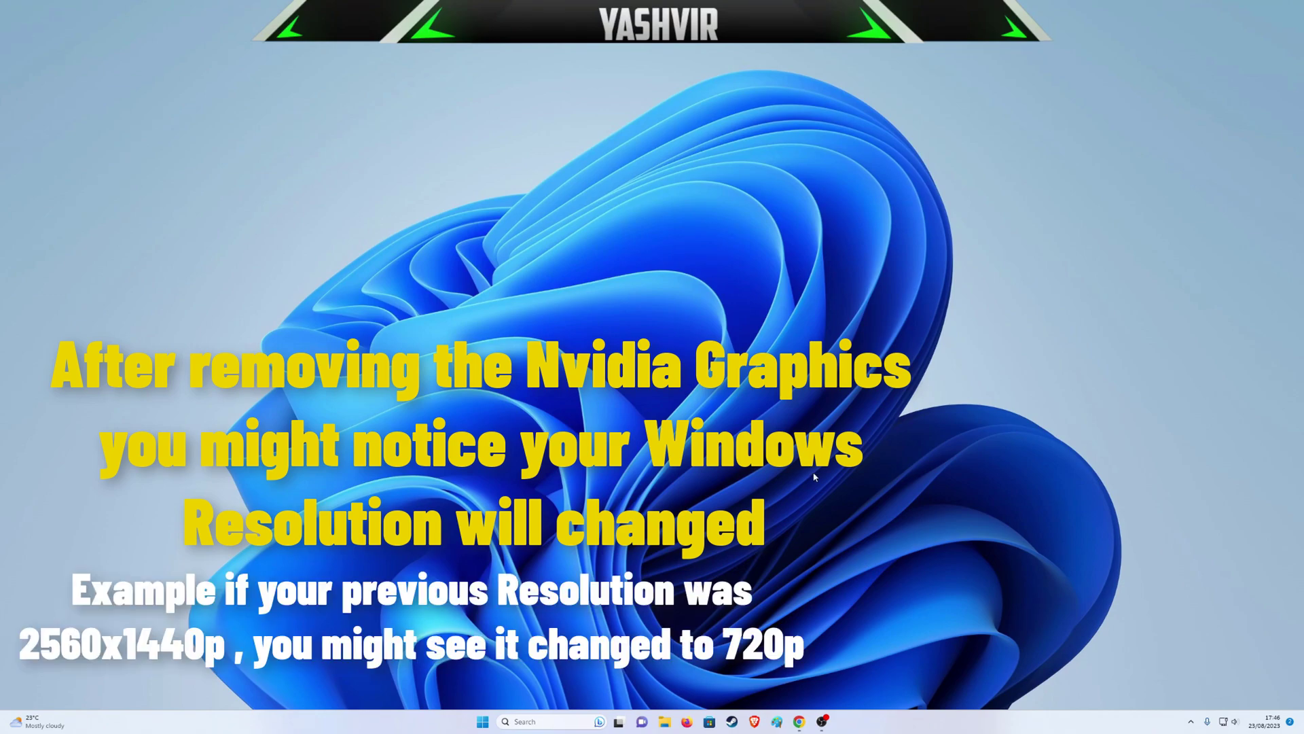
Pick GeForce RTX 40 Series, GeForce RTX 4080 and Windows 11 on NVIDIA's driver page.
click(806, 727)
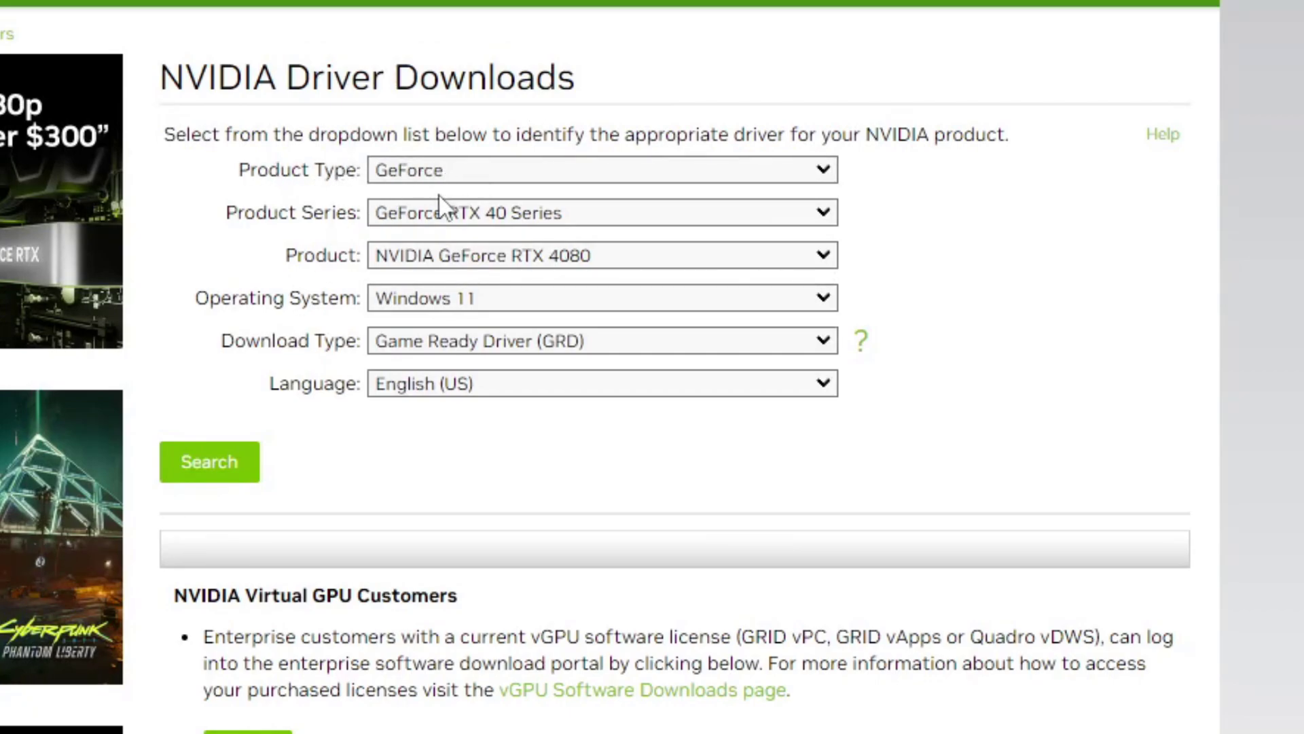
click(429, 212)
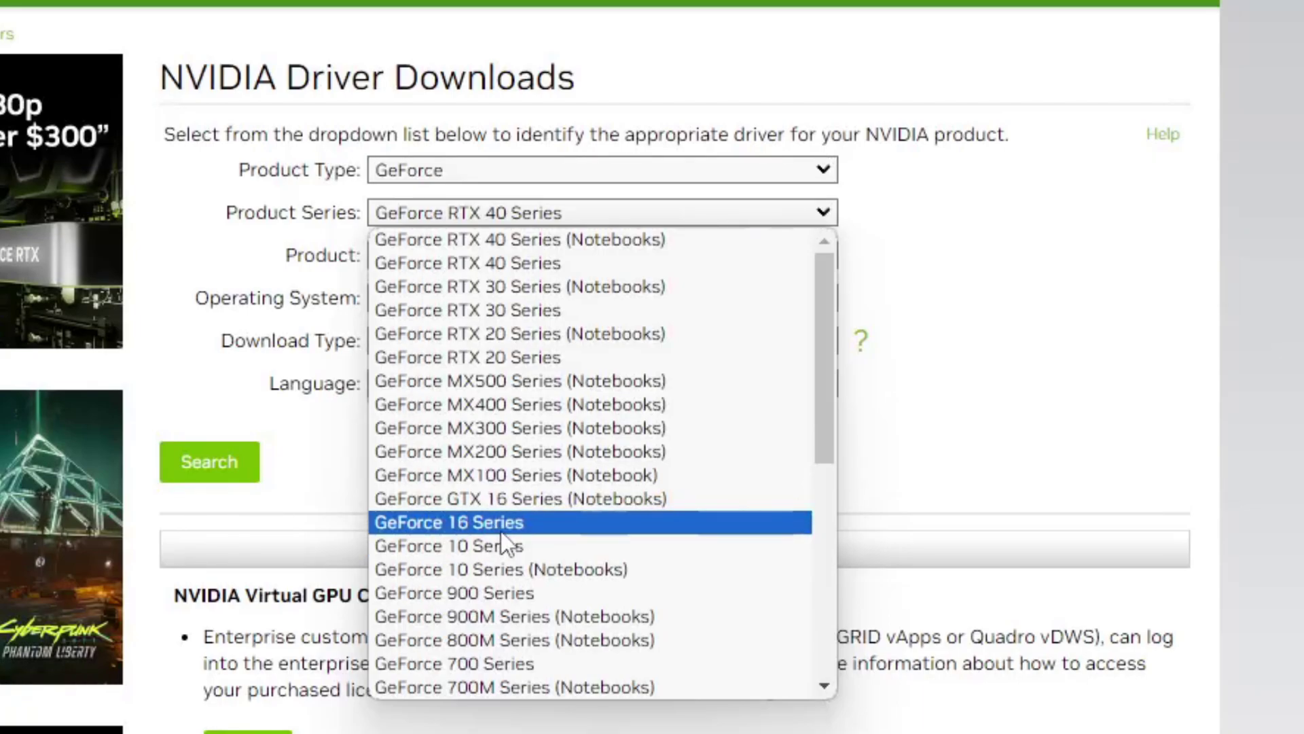
click(536, 267)
click(435, 256)
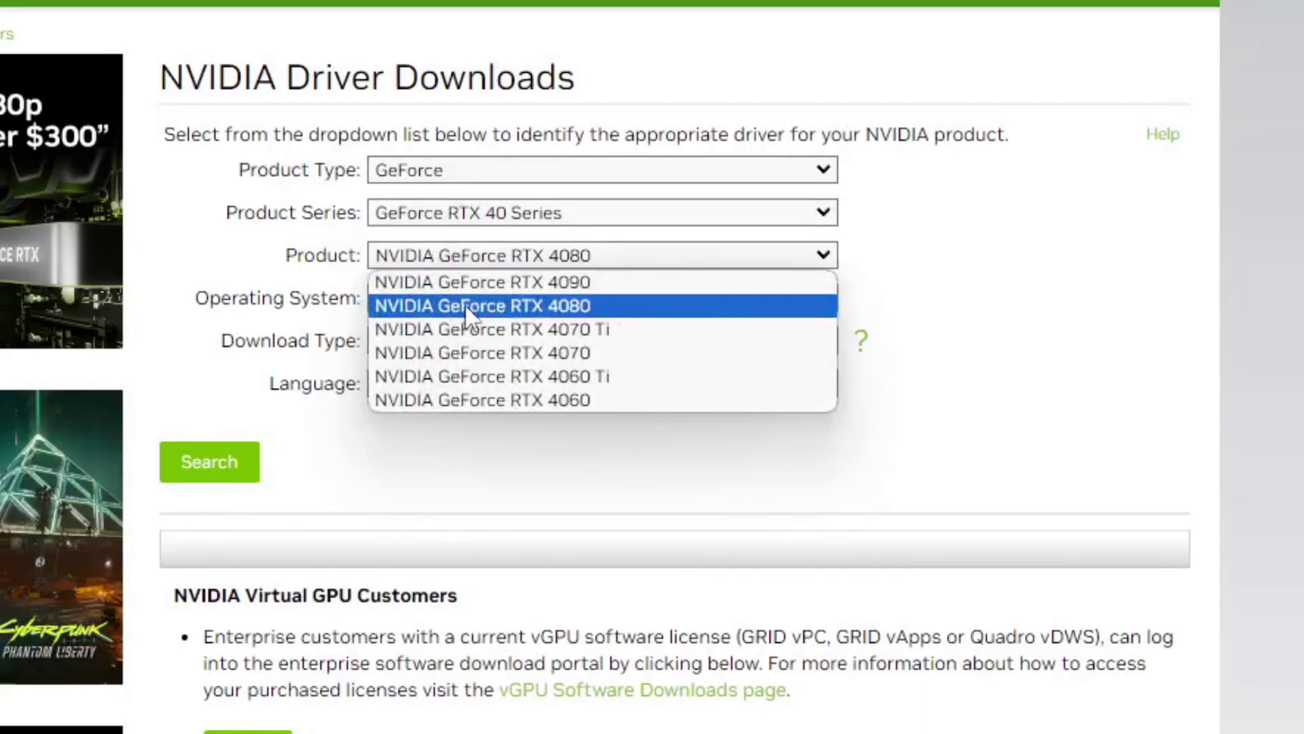
click(522, 305)
click(408, 299)
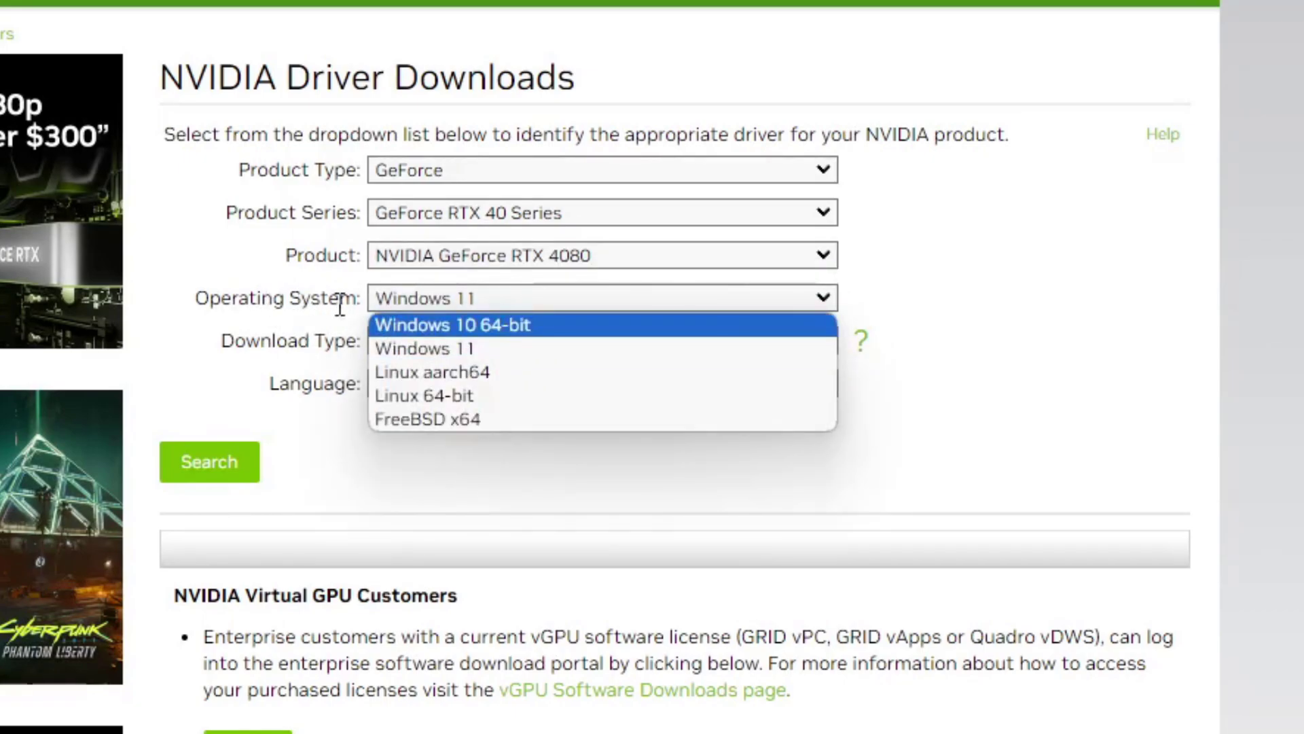
click(470, 353)
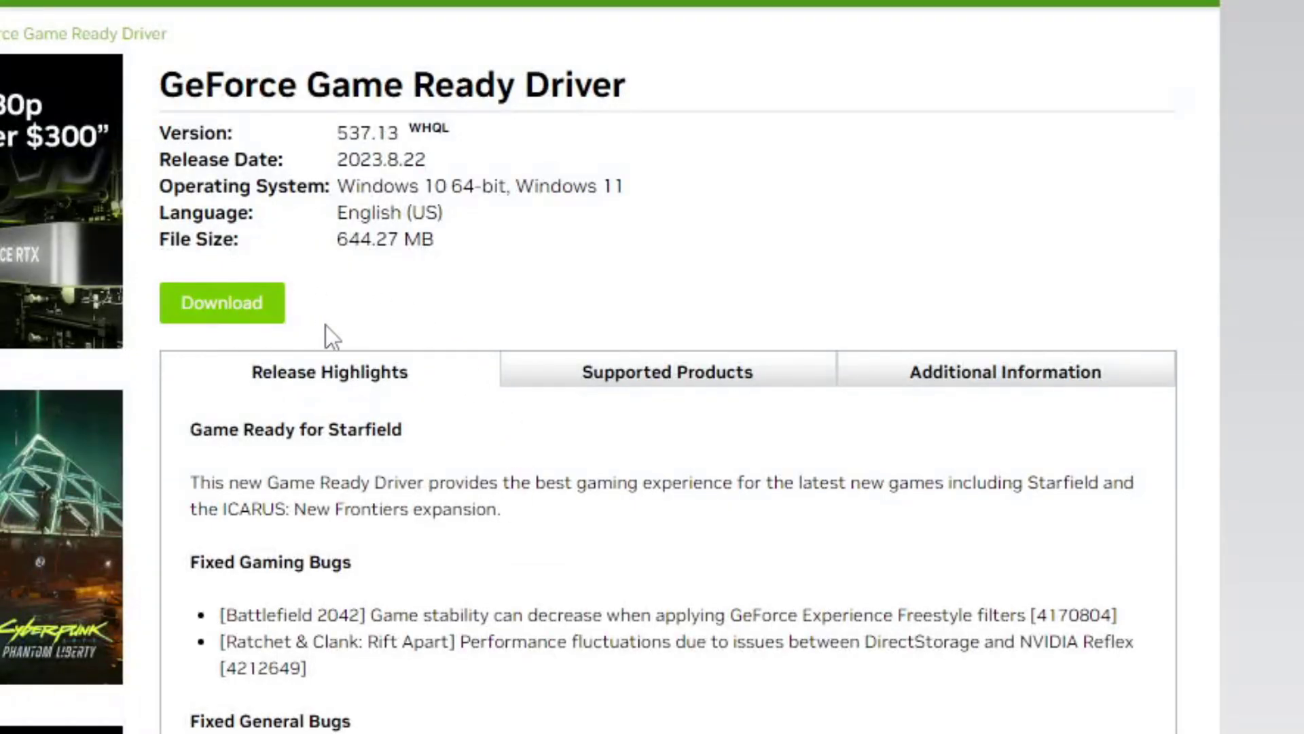
Open the download page for Game Ready driver 537.13.
drag(299, 85, 589, 85)
click(552, 139)
double_click(427, 128)
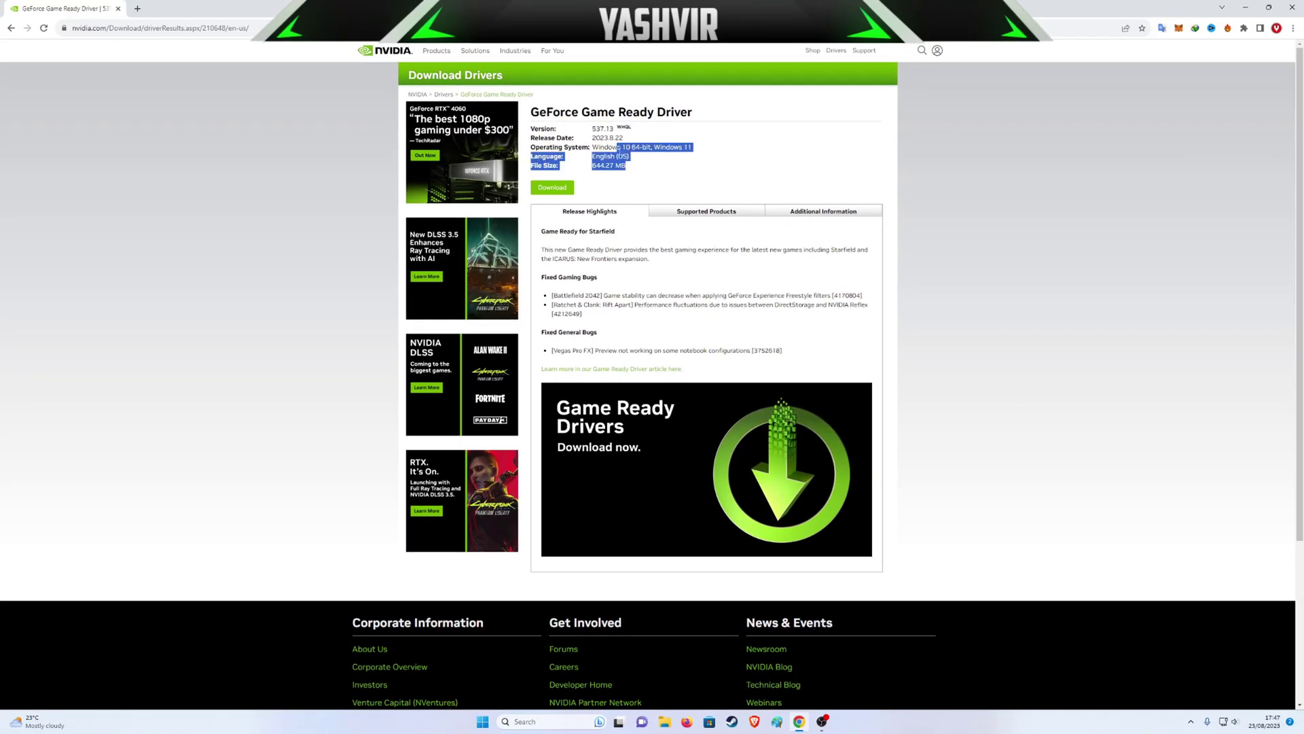
drag(544, 178, 486, 101)
click(419, 234)
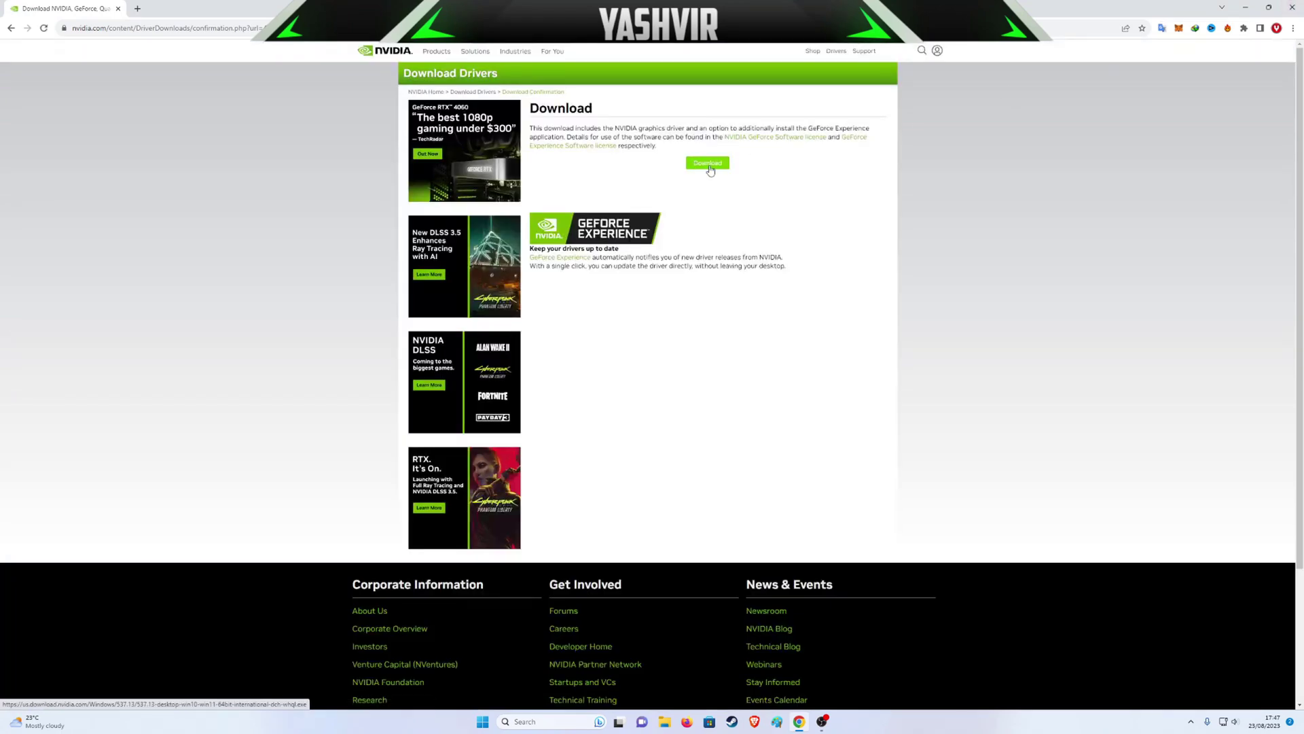
Download the 537.13 installer to Downloads via the download manager.
click(708, 163)
click(698, 393)
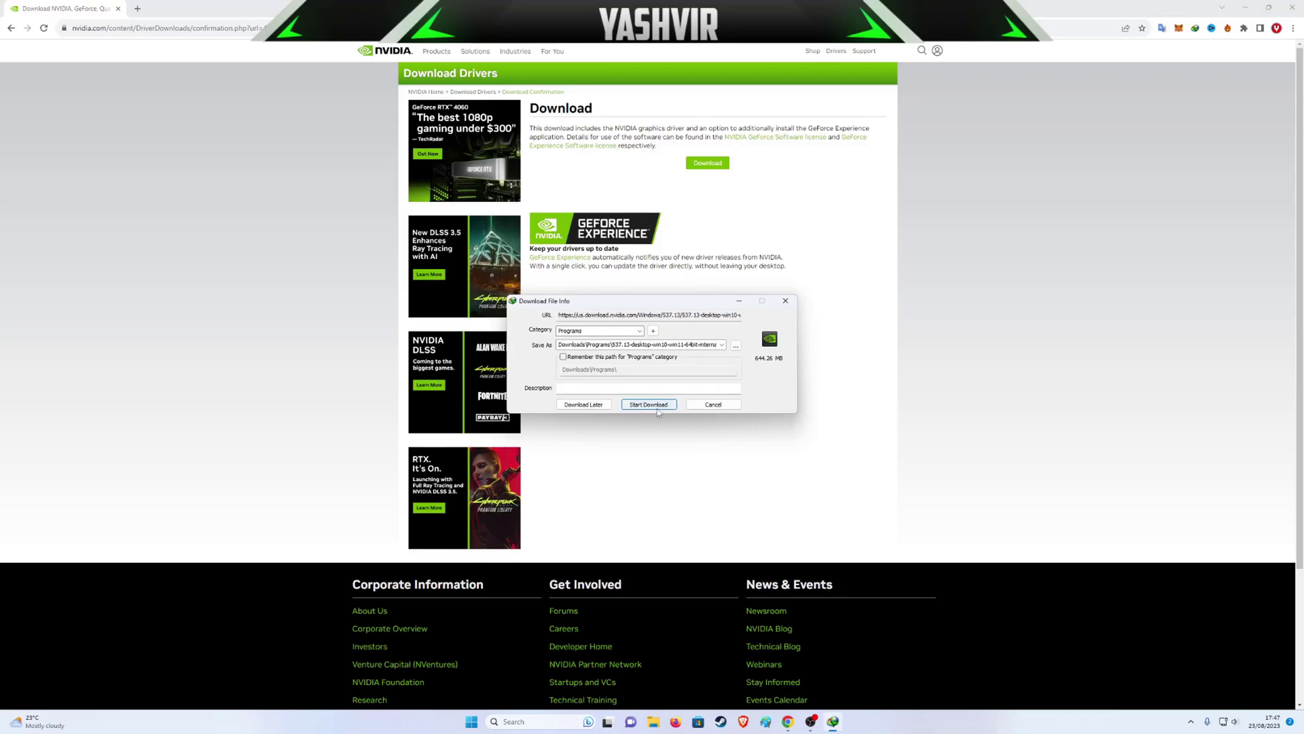
click(648, 405)
click(564, 411)
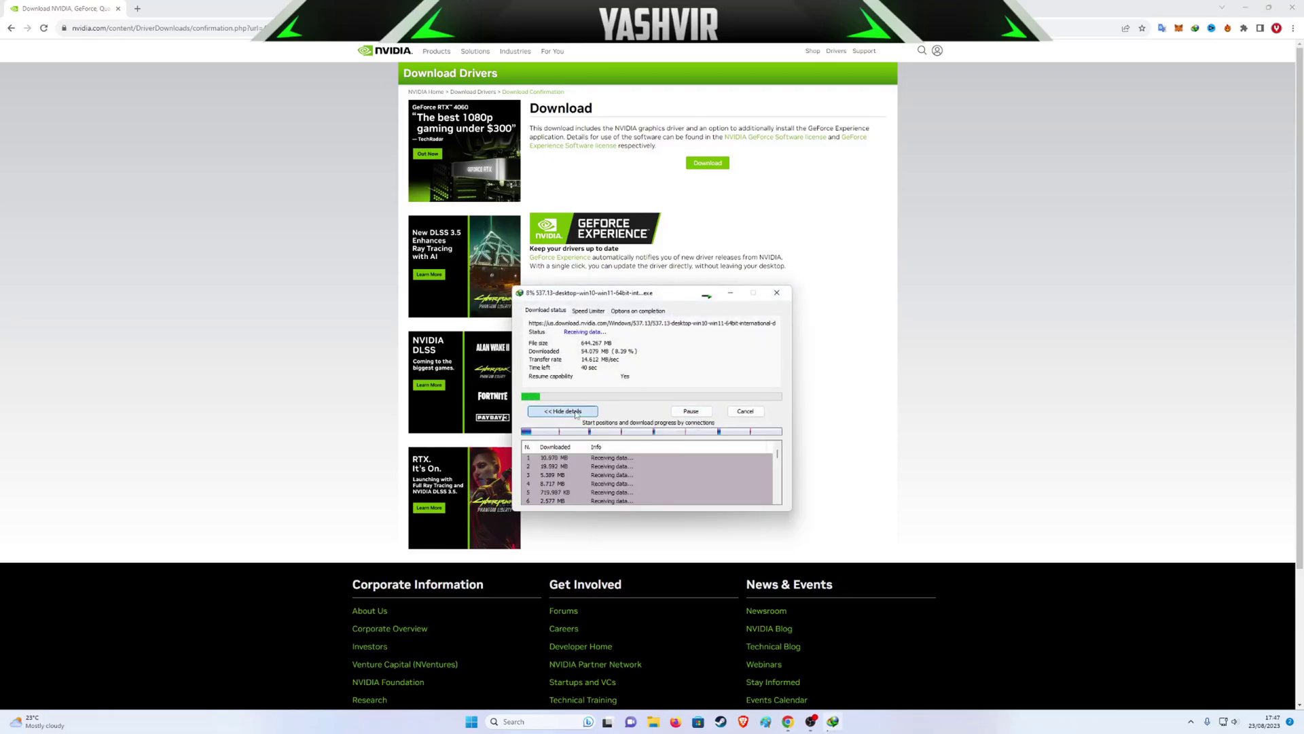
click(563, 411)
click(746, 411)
key(super+d)
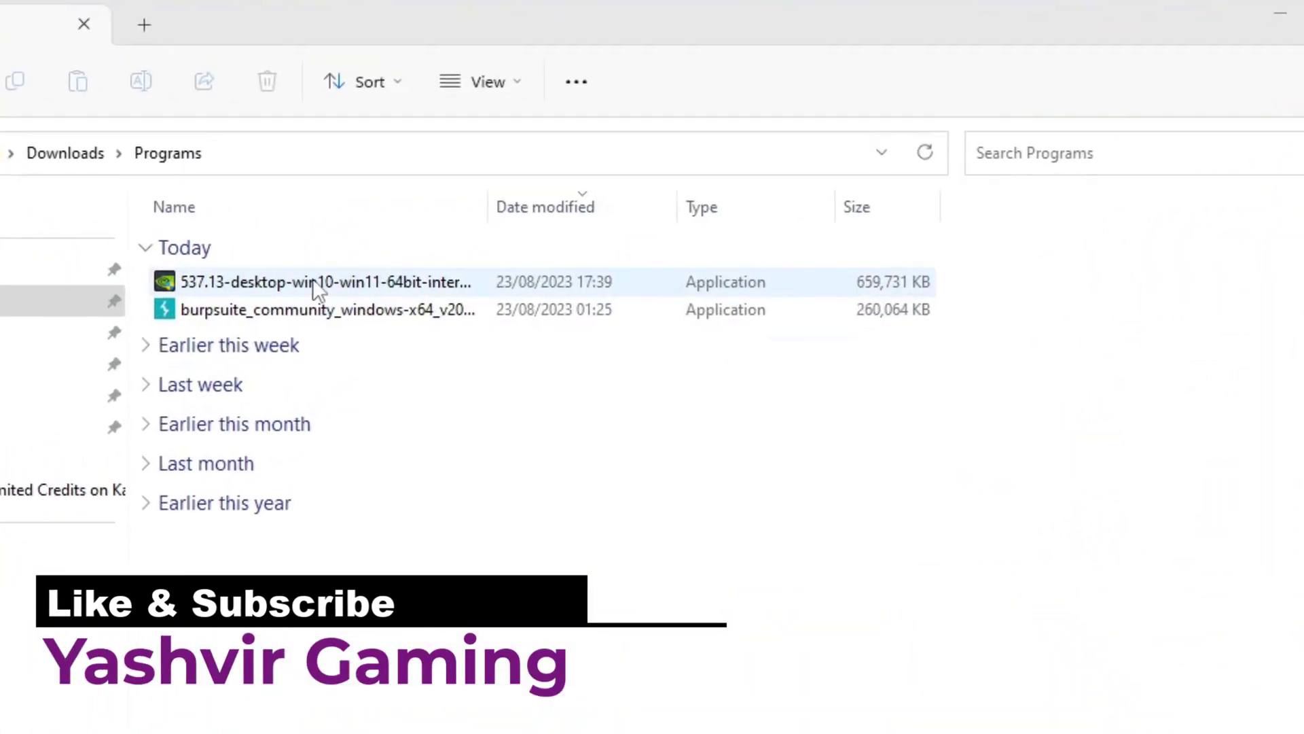
Run the downloaded 537.13 installer and close it with GeForce Experience launching.
click(595, 243)
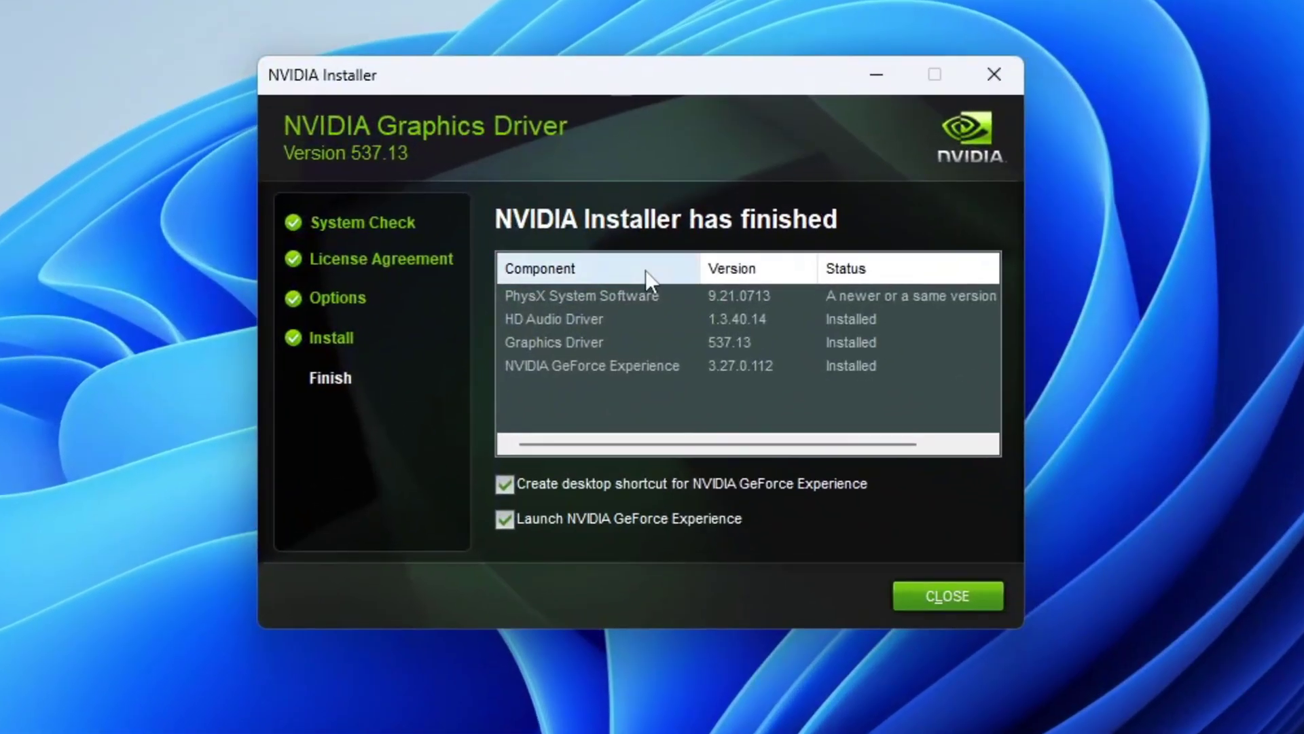
click(941, 597)
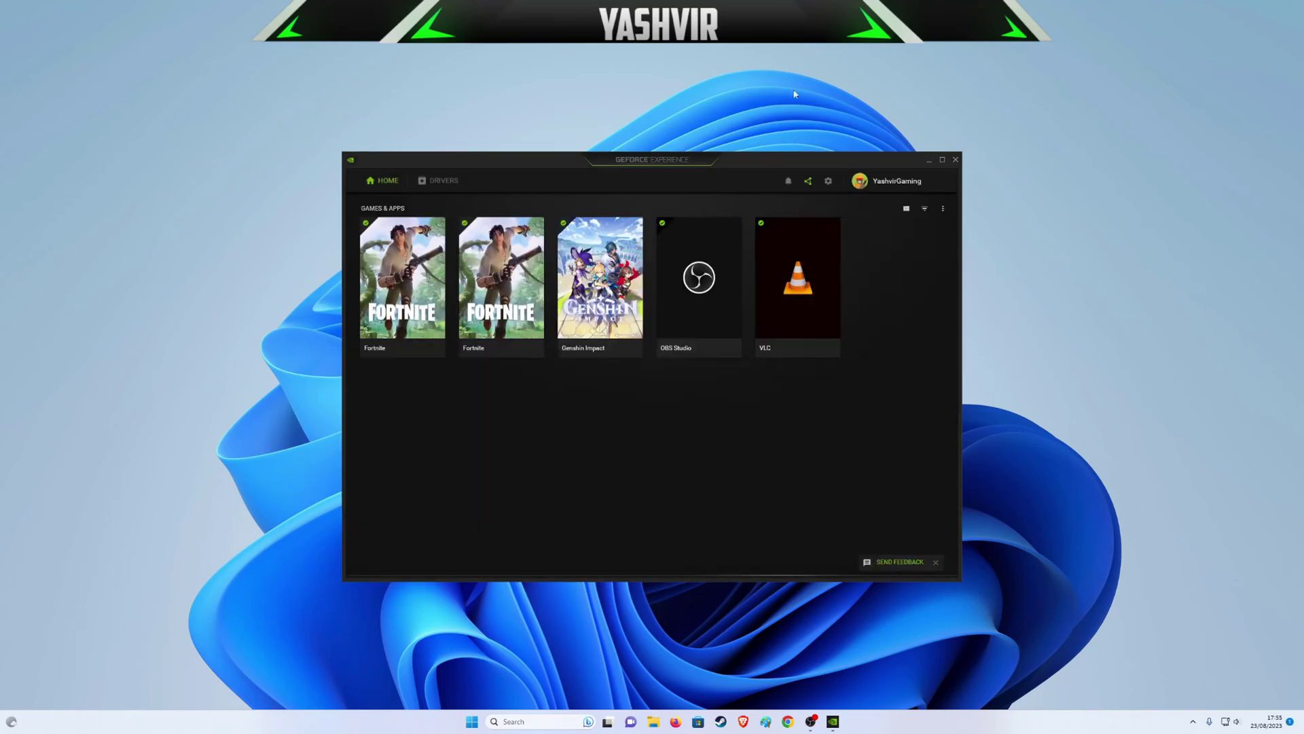
Verify on the Drivers tab that 537.13 is the latest Game Ready driver, then close GeForce Experience.
drag(761, 158, 729, 154)
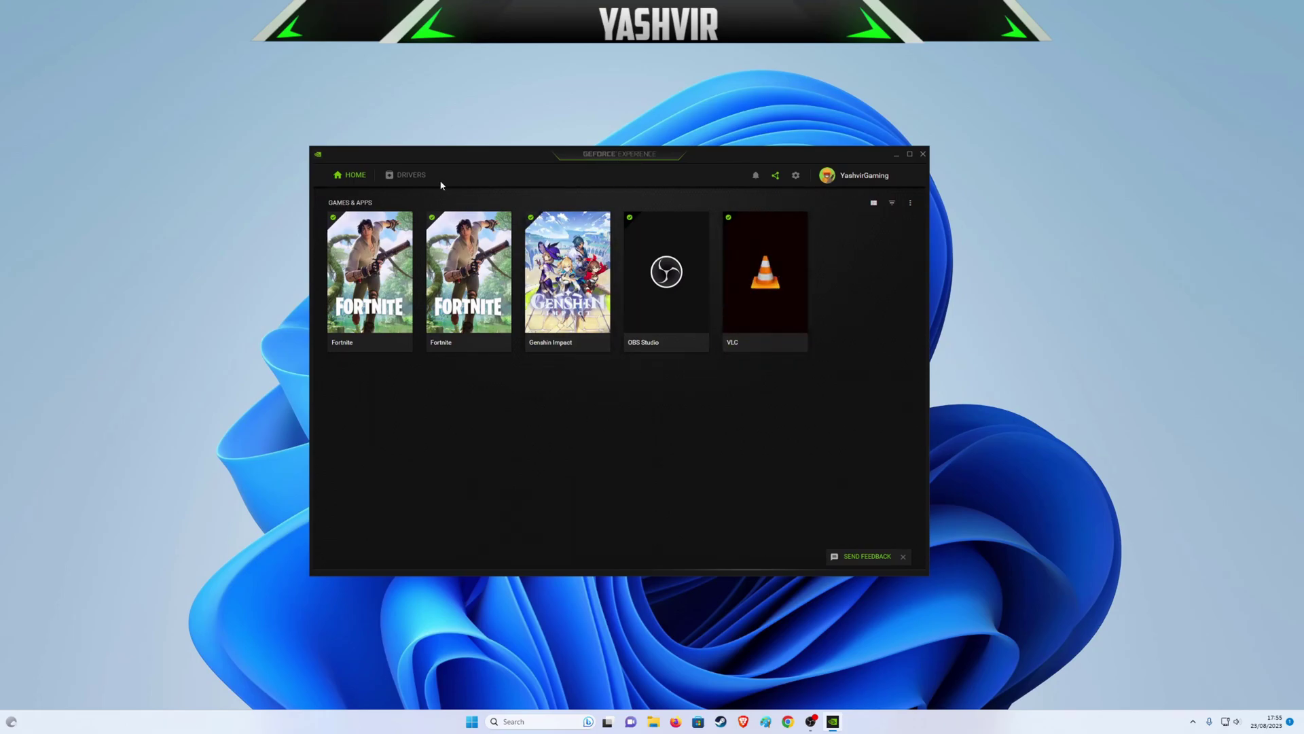
click(411, 175)
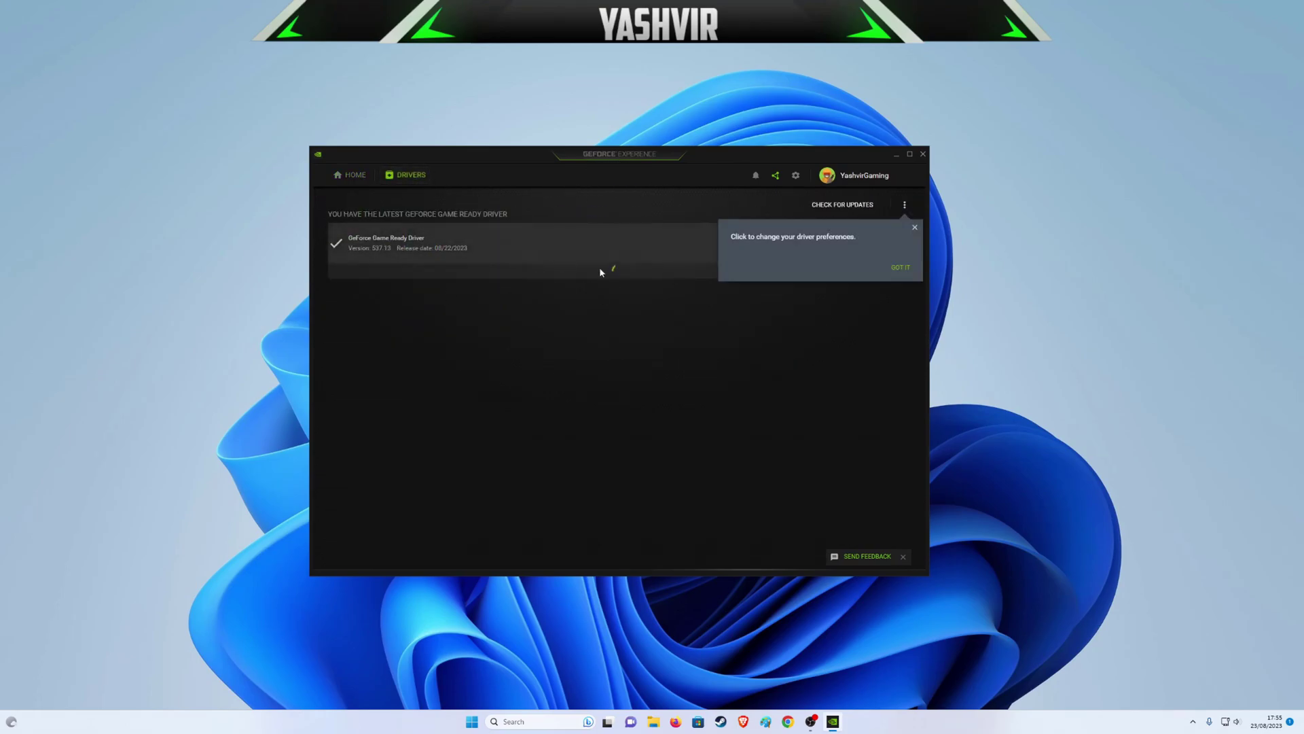
click(901, 267)
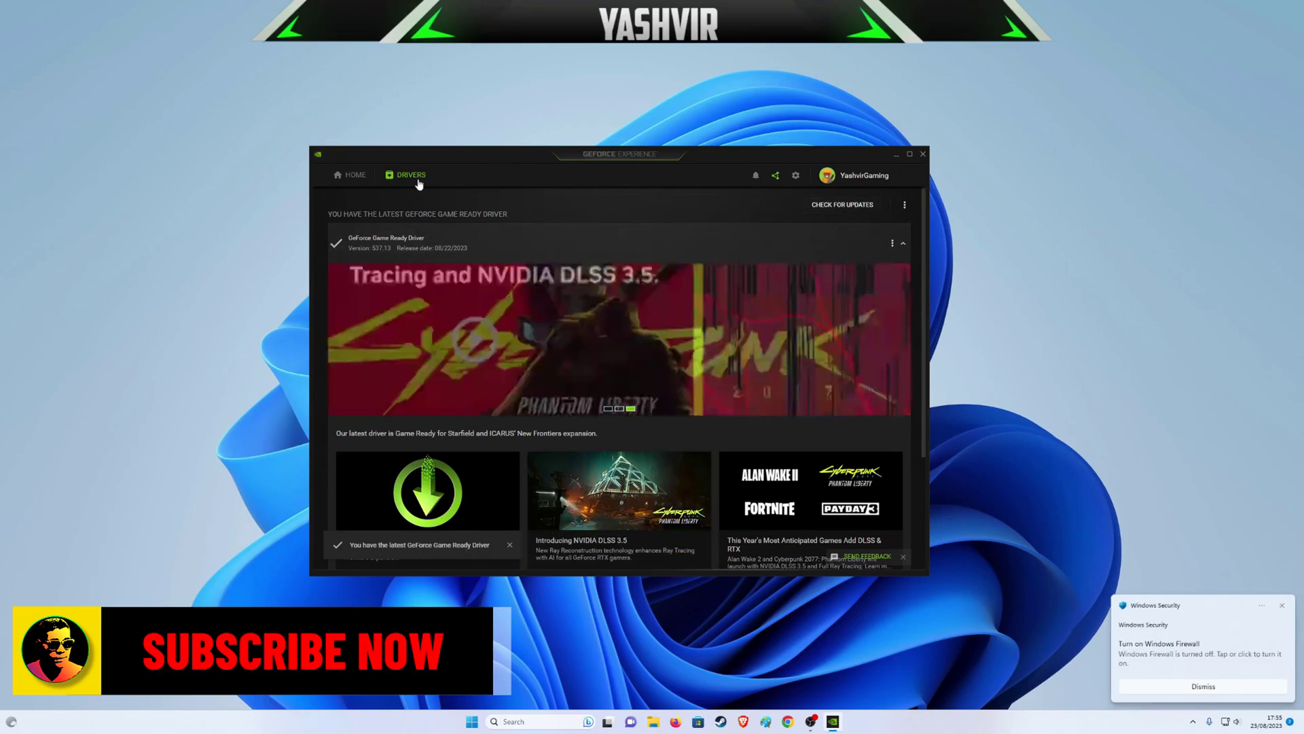
click(356, 175)
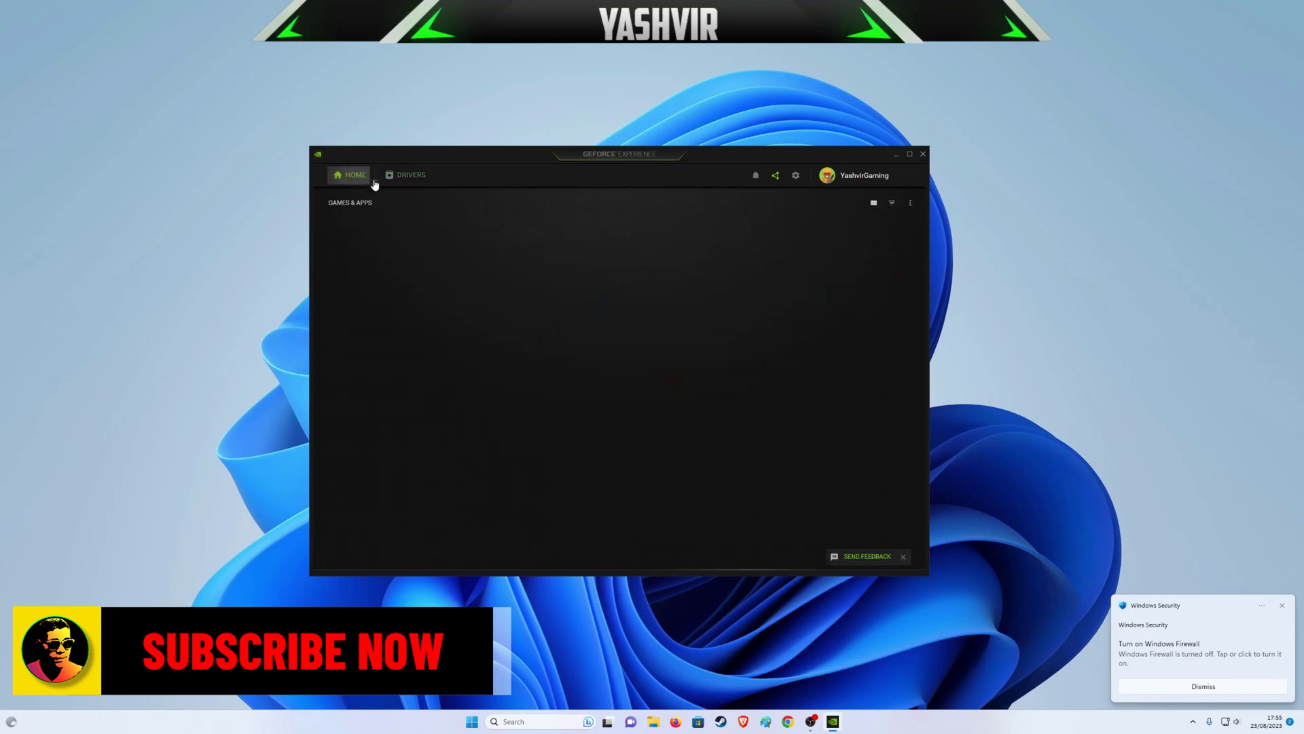
click(924, 155)
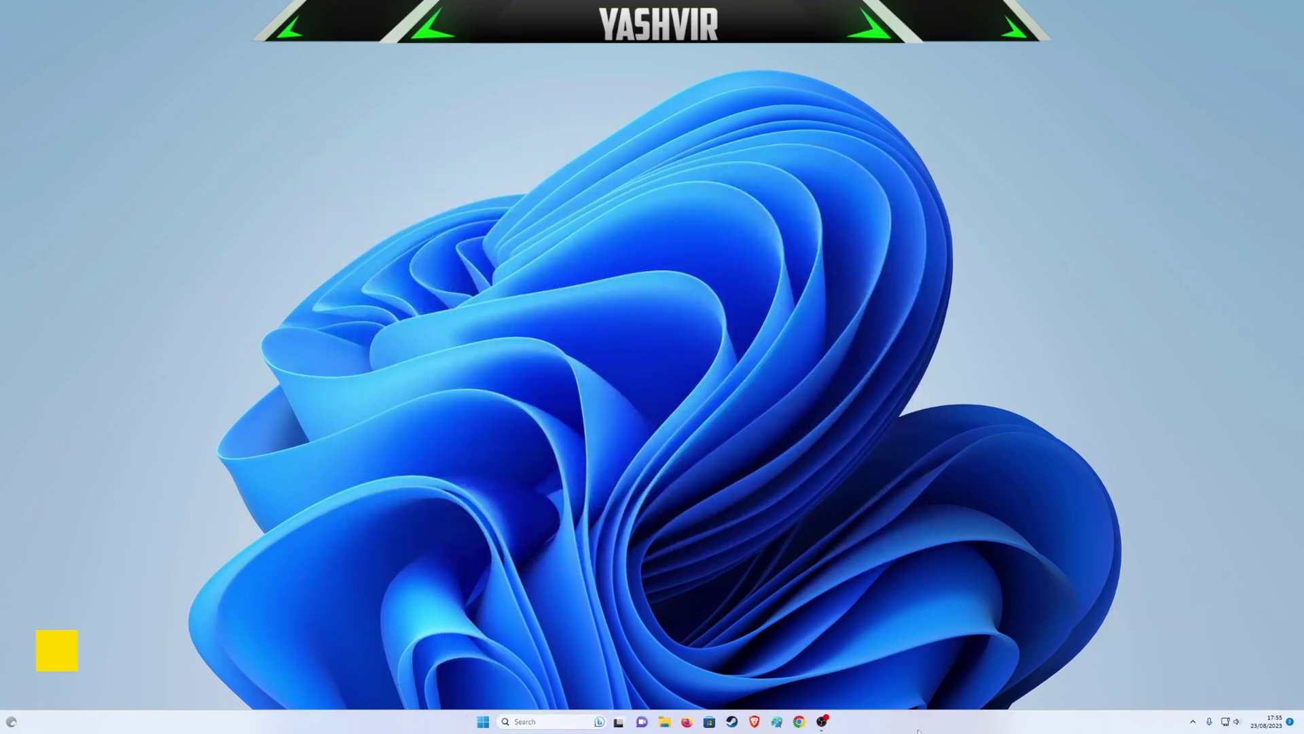